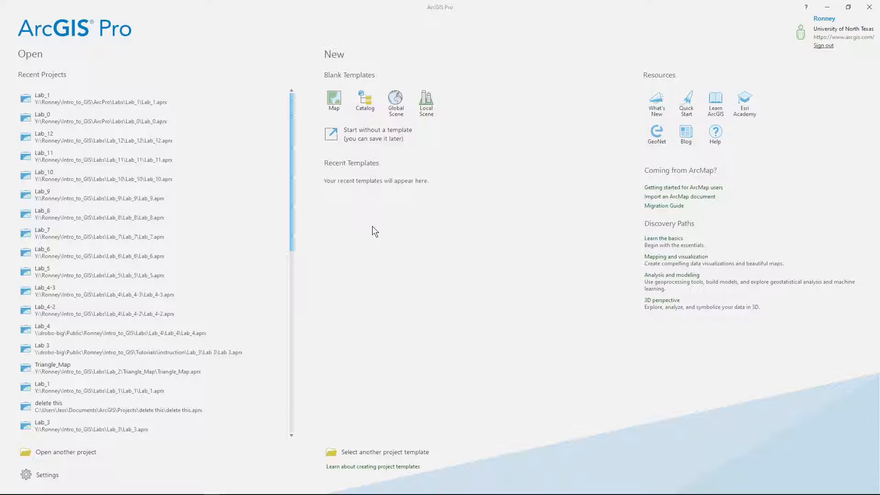
Step: Start a new project from the blank Map template and name it Lab_2
left_click(334, 104)
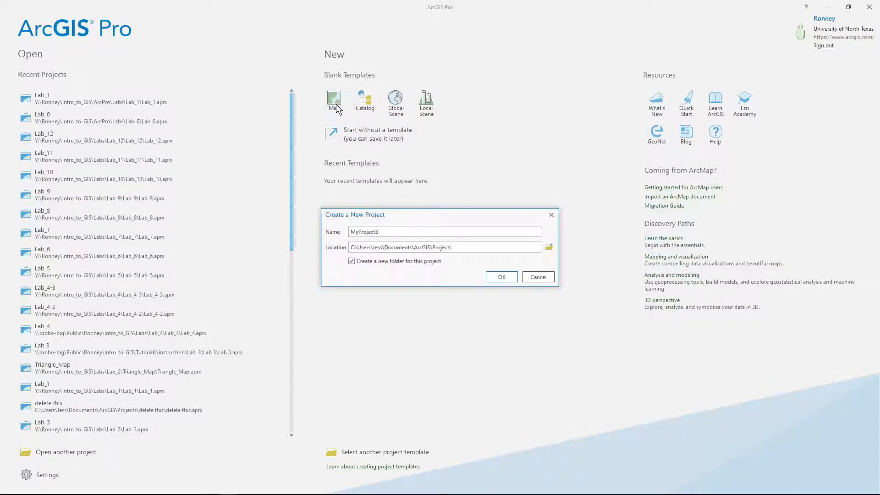
double_click(393, 232)
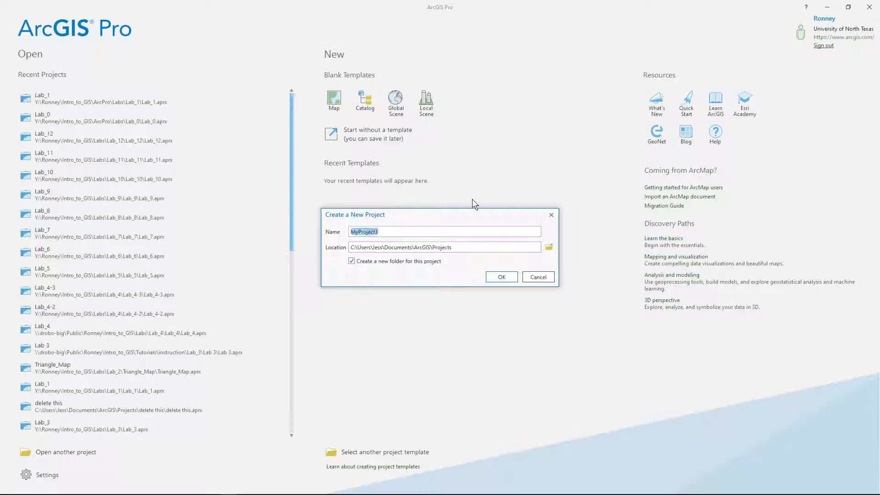
type("Lab_2")
Step: Set the project location to the Intro_to_GIS\ArcPro\Labs folder on the Y: drive and create the project
left_click(548, 248)
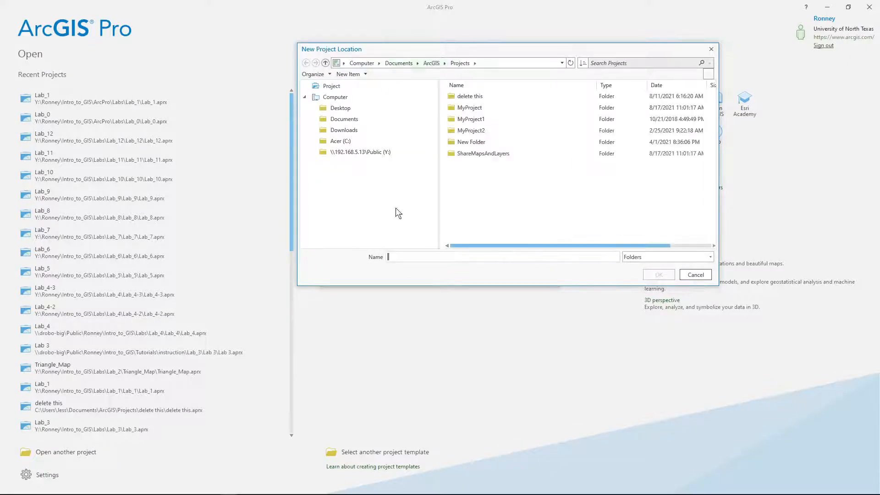
left_click(375, 153)
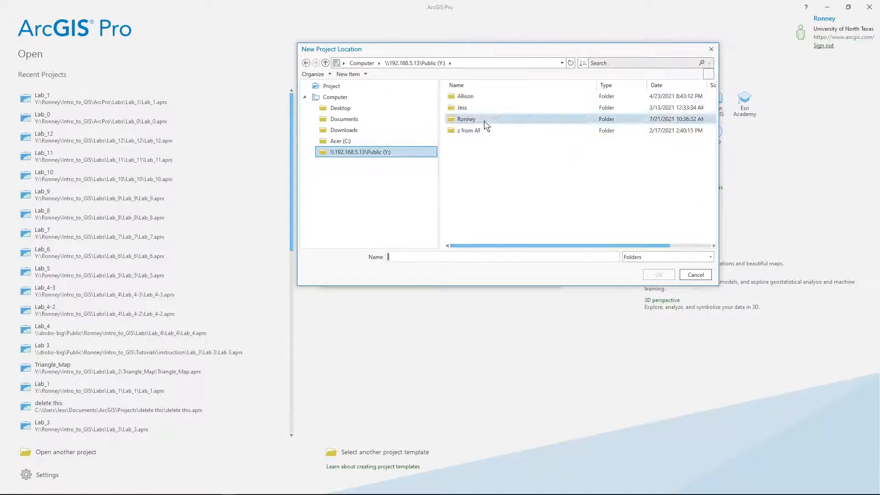
double_click(483, 120)
double_click(483, 129)
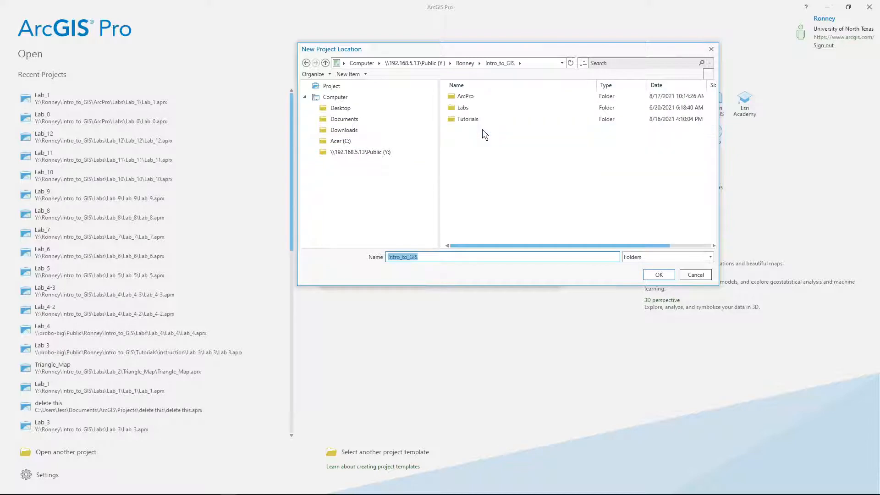
double_click(466, 96)
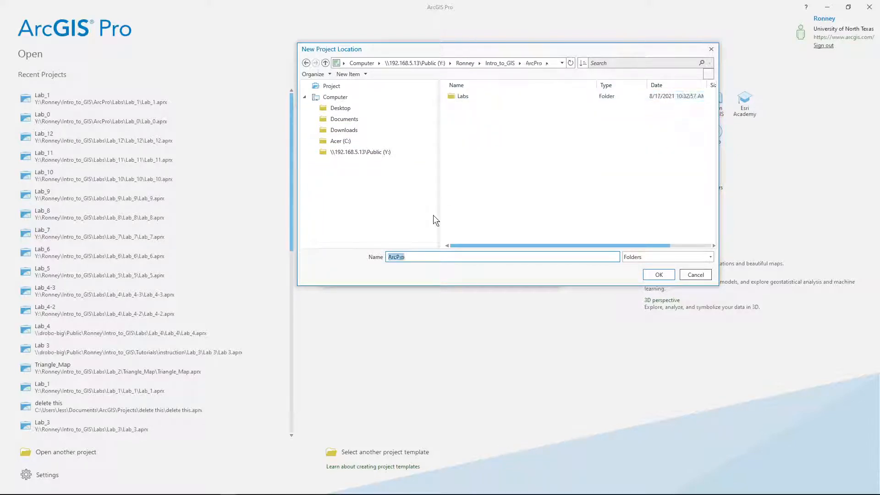
left_click(461, 99)
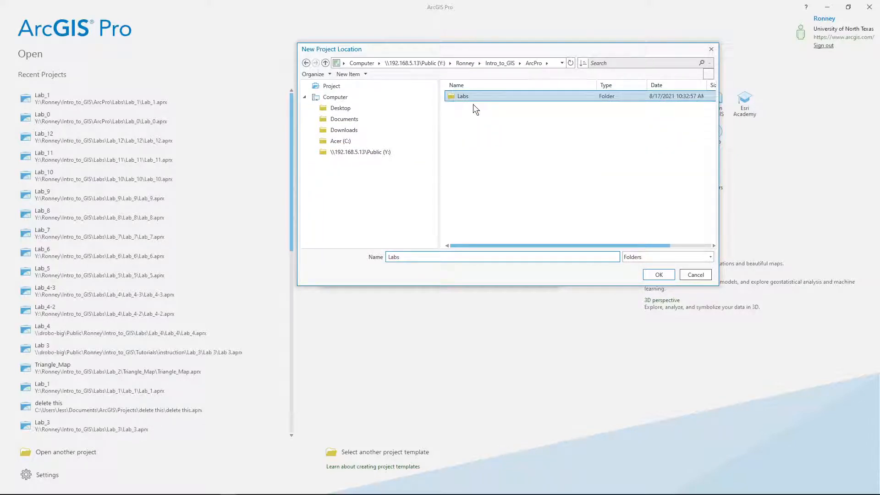
left_click(658, 275)
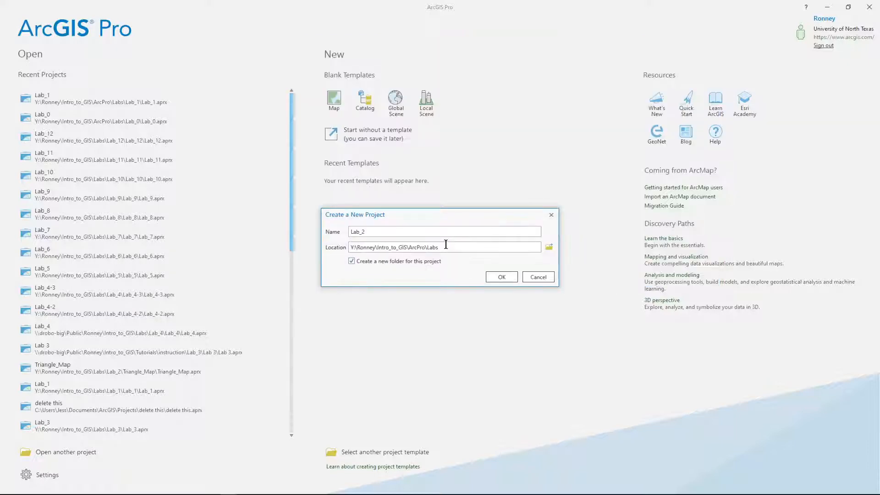
left_click_drag(445, 248, 427, 247)
left_click(497, 277)
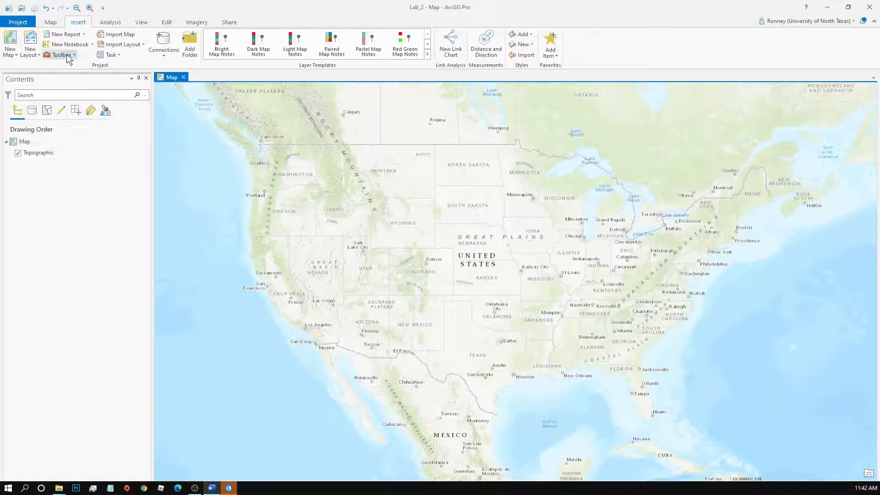
Step: Show the Catalog pane and expand the project's Folders item
left_click(141, 22)
left_click(112, 44)
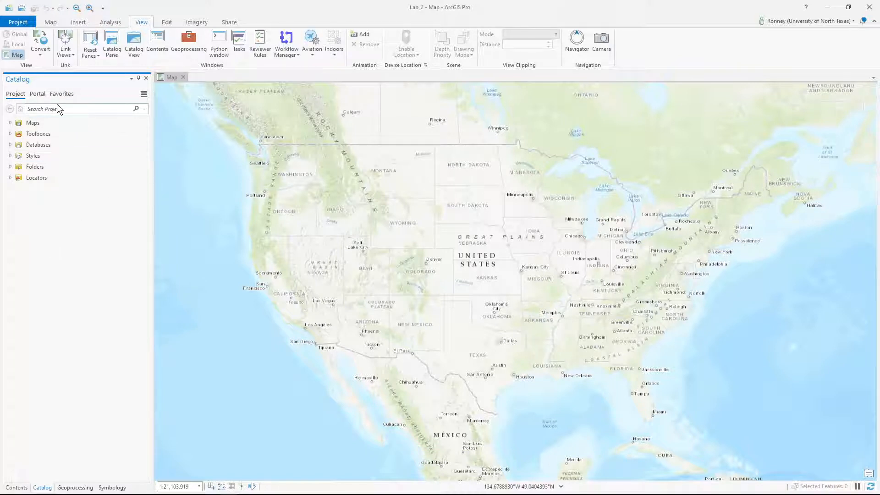
left_click(10, 167)
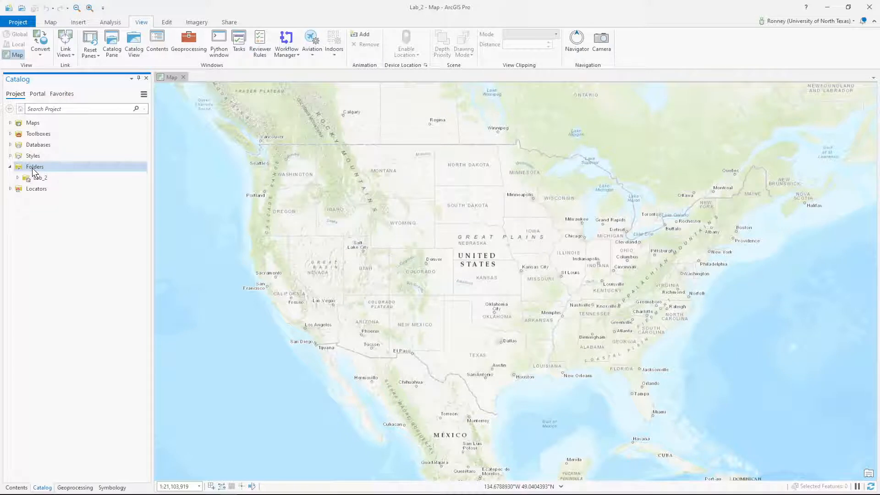
Step: Start a new folder connection and select the Labs folder inside Intro_to_GIS on the Y: drive
right_click(33, 167)
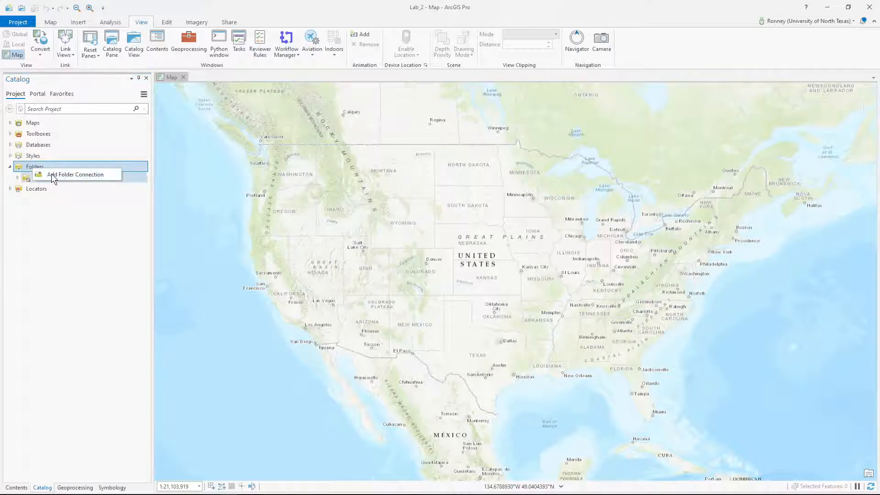
left_click(53, 177)
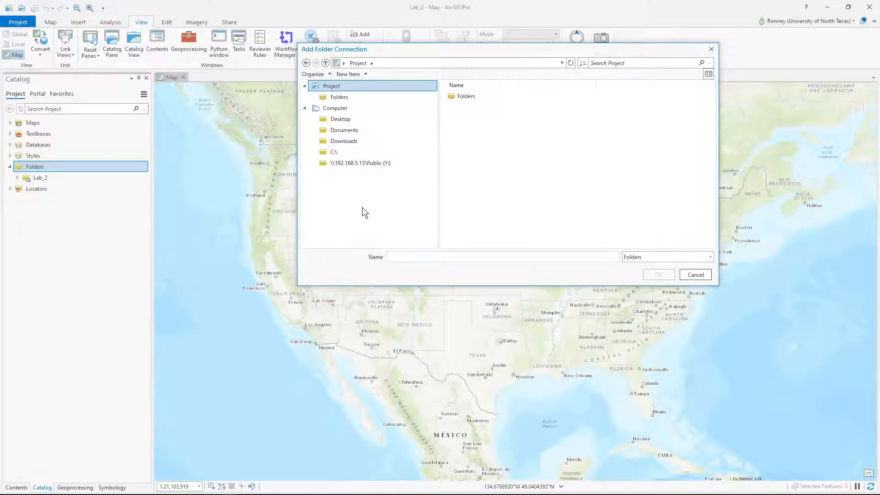
left_click(370, 164)
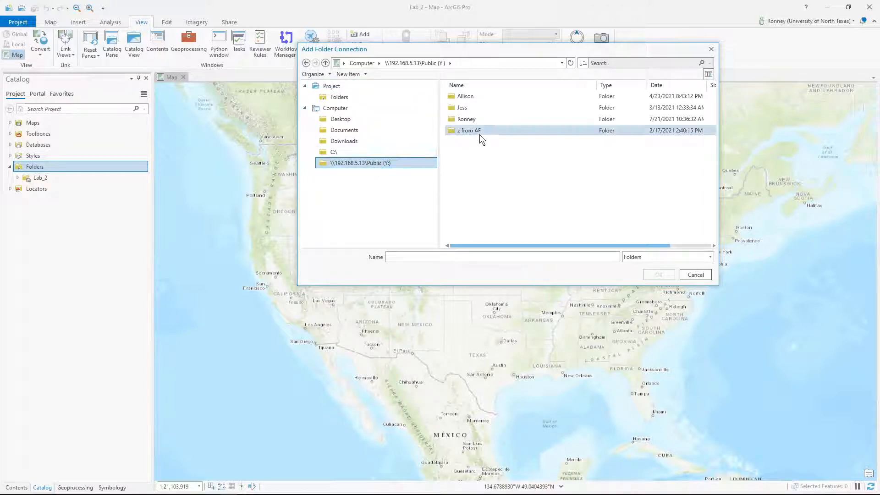
double_click(483, 120)
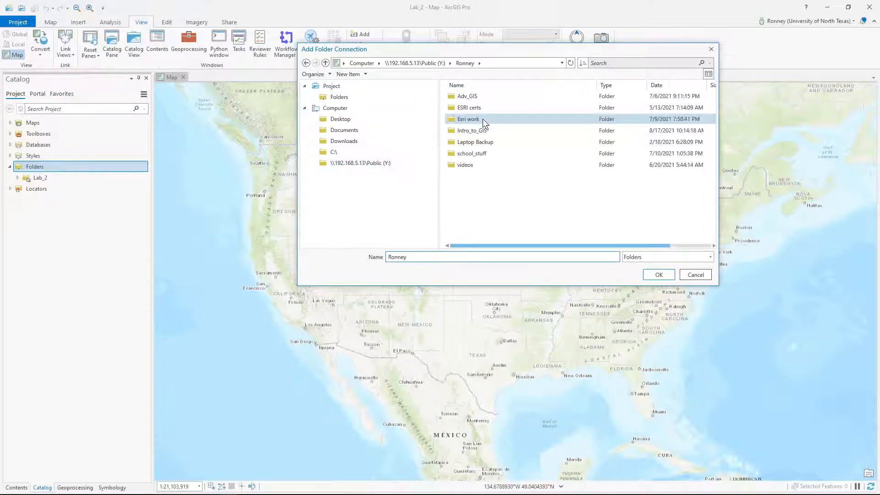
left_click(484, 129)
double_click(484, 128)
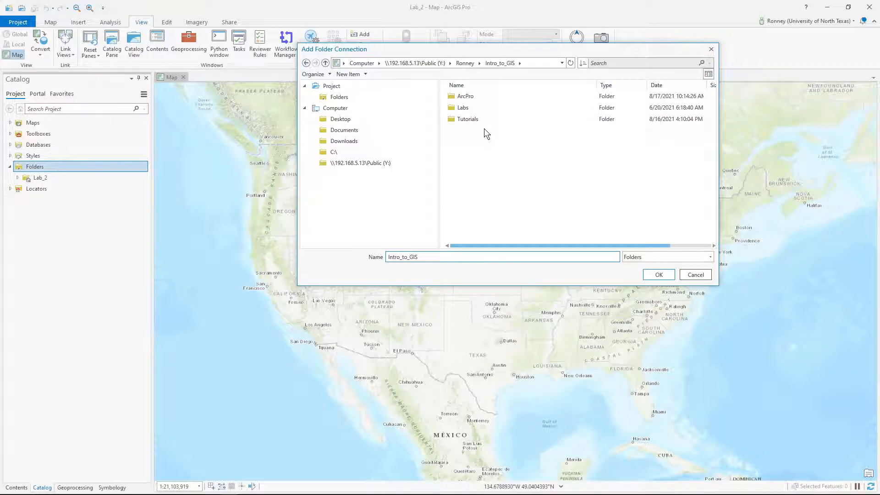
left_click(474, 107)
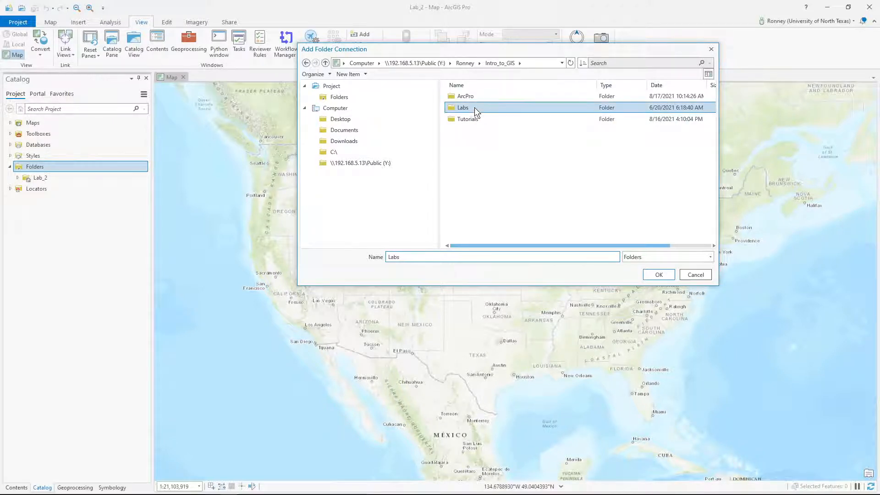
Step: Examine the individual lab folders inside Labs, including Lab_2, before choosing which level to connect
double_click(474, 107)
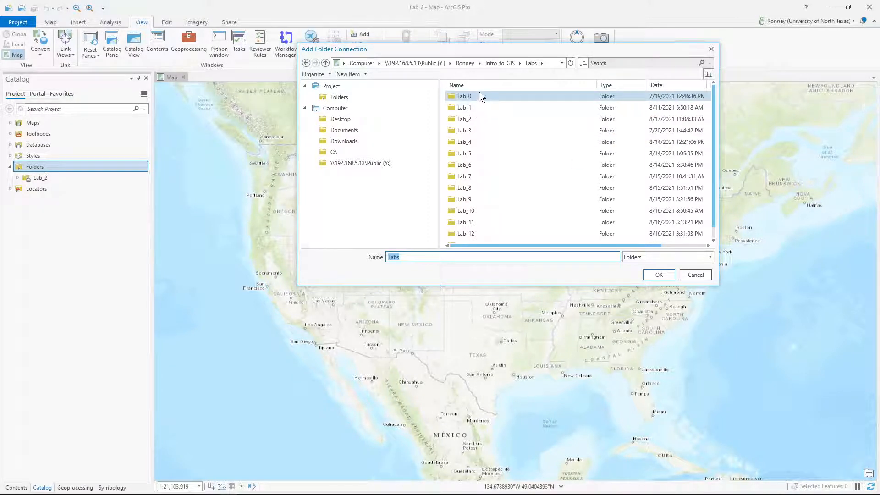
left_click(306, 63)
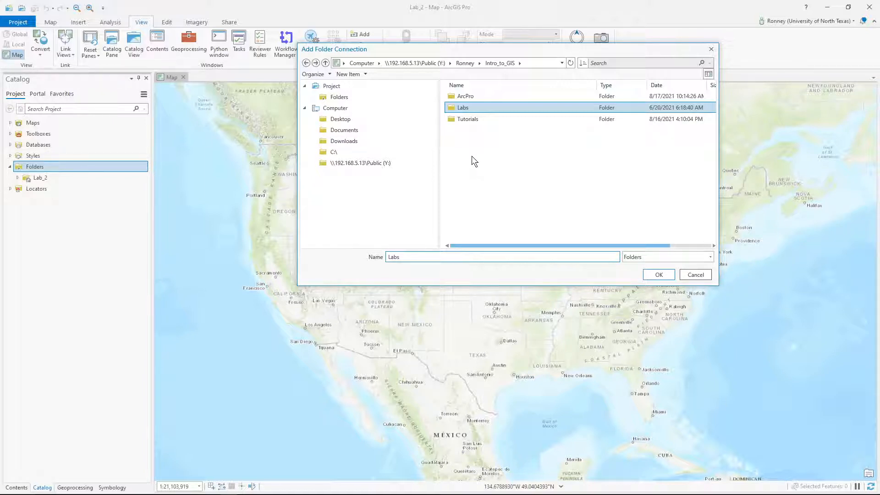
double_click(462, 108)
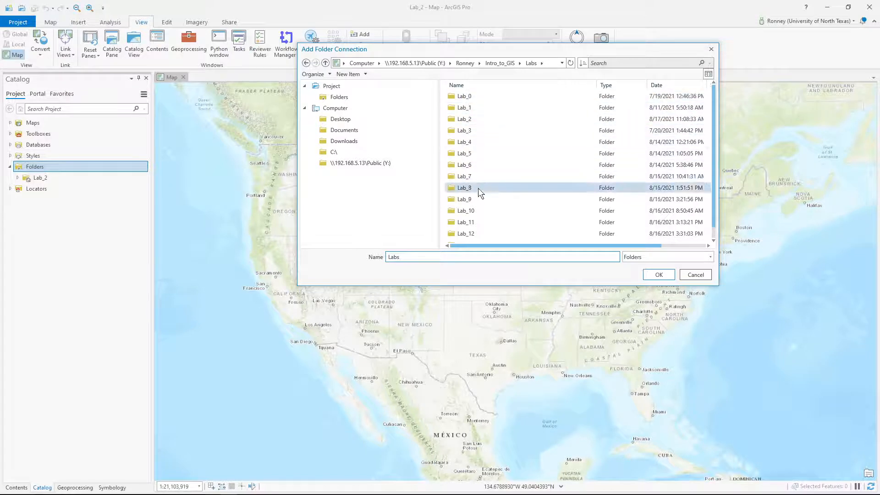
scroll(536, 195, "down", 1)
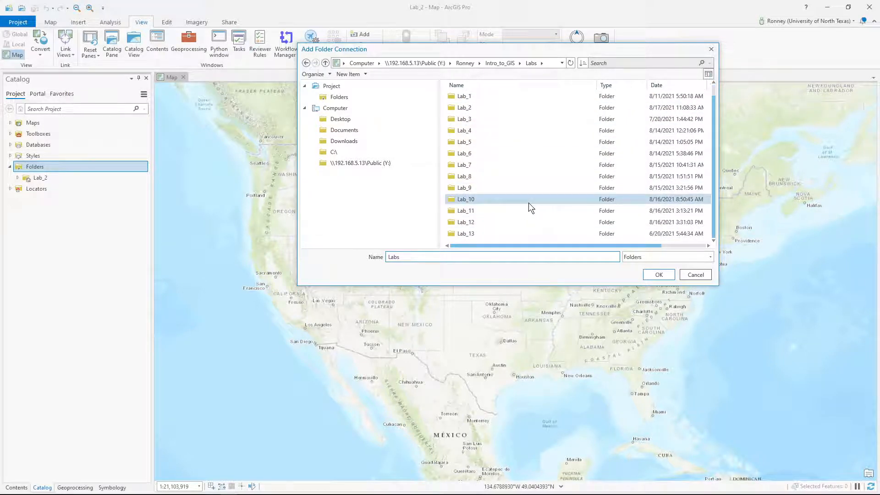
scroll(529, 202, "up", 1)
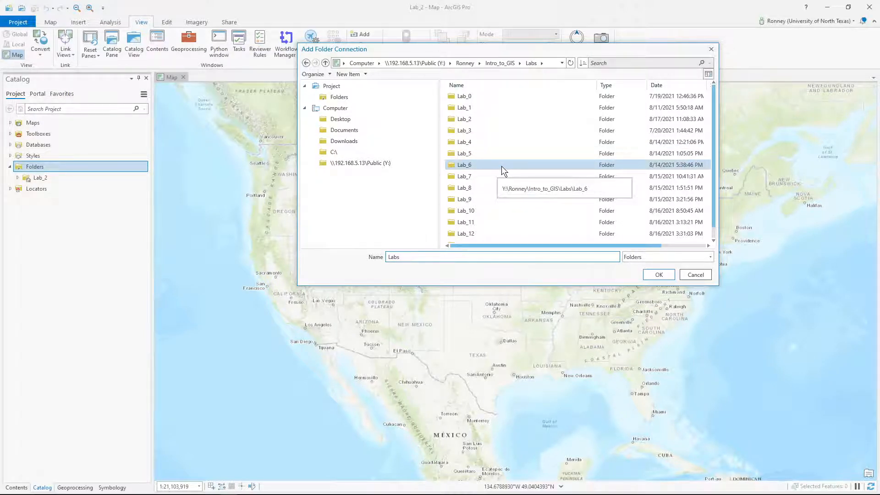
left_click(498, 63)
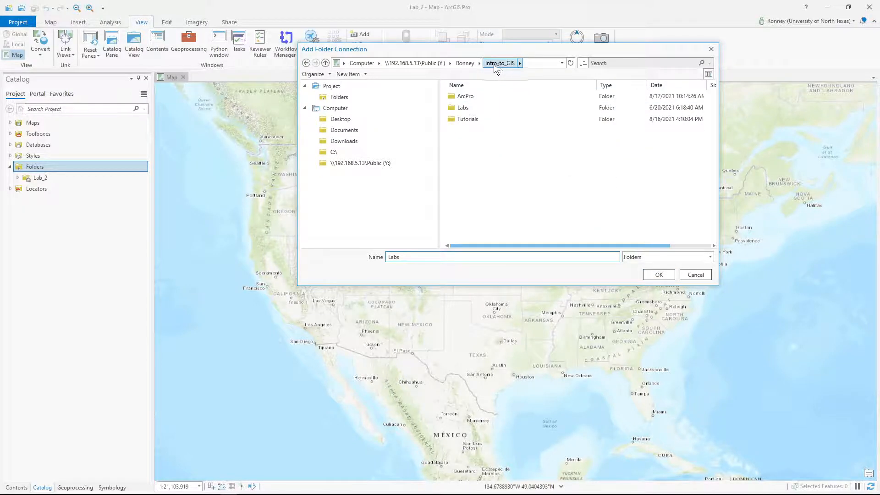
left_click(462, 109)
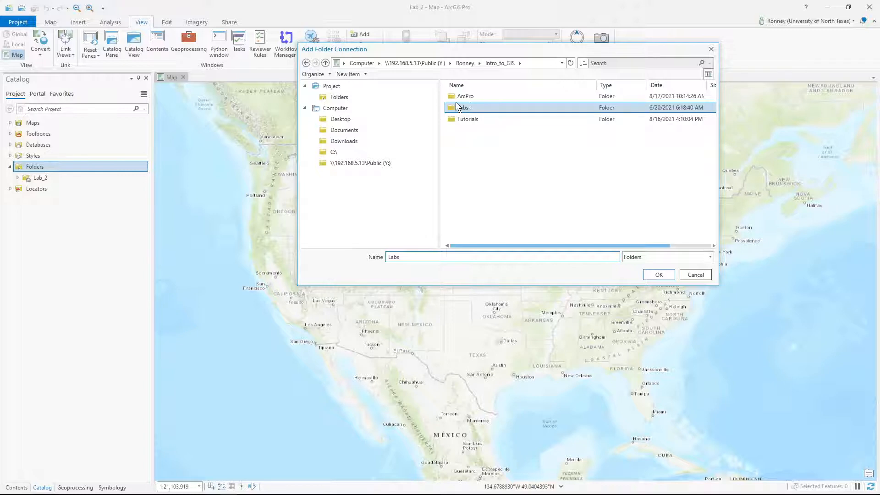
double_click(470, 105)
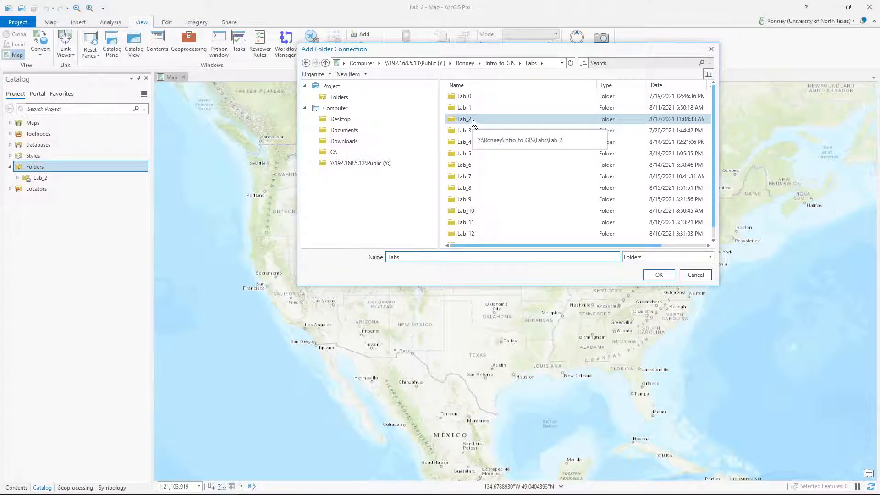
left_click(472, 118)
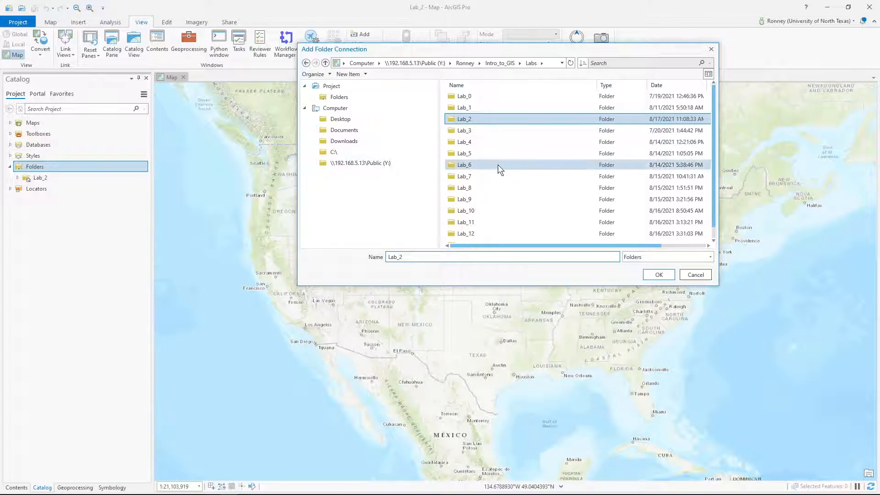
Step: Return to the Intro_to_GIS level and add the Labs folder as the project's folder connection
left_click(499, 64)
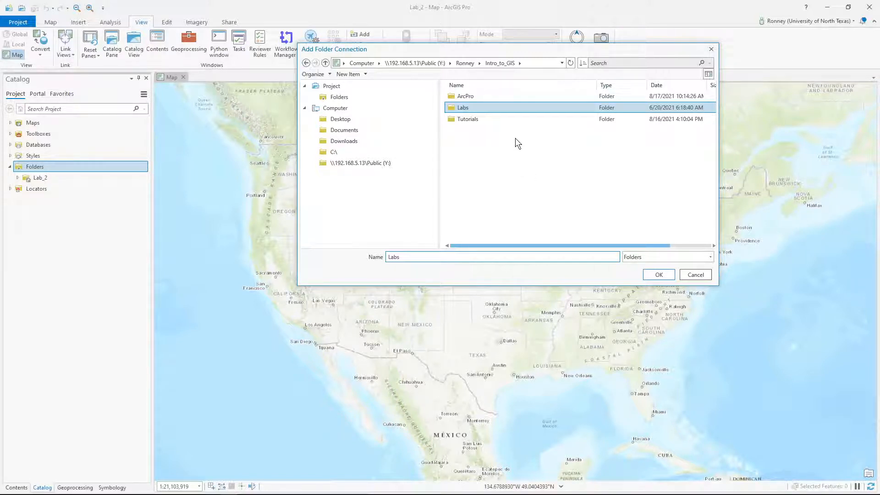
left_click(649, 271)
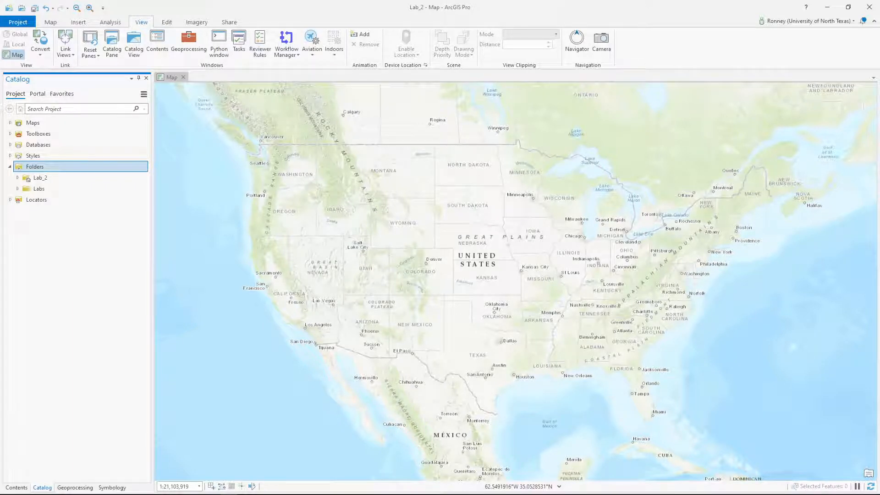
left_click(220, 494)
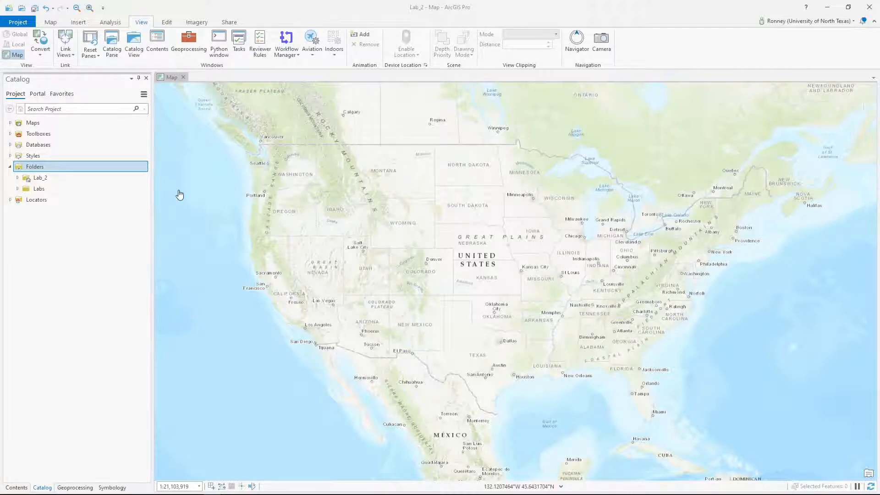
Step: Expand the connected Labs folder down through Lab_2, data and Triangle_Map to the shapefiles in Lab_TriangleCommunity
mouse_move(79, 193)
left_click(17, 189)
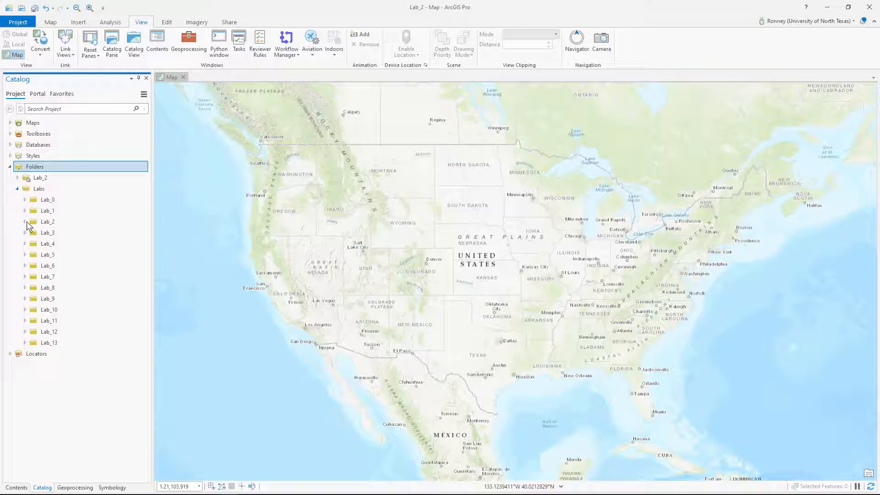
left_click(25, 222)
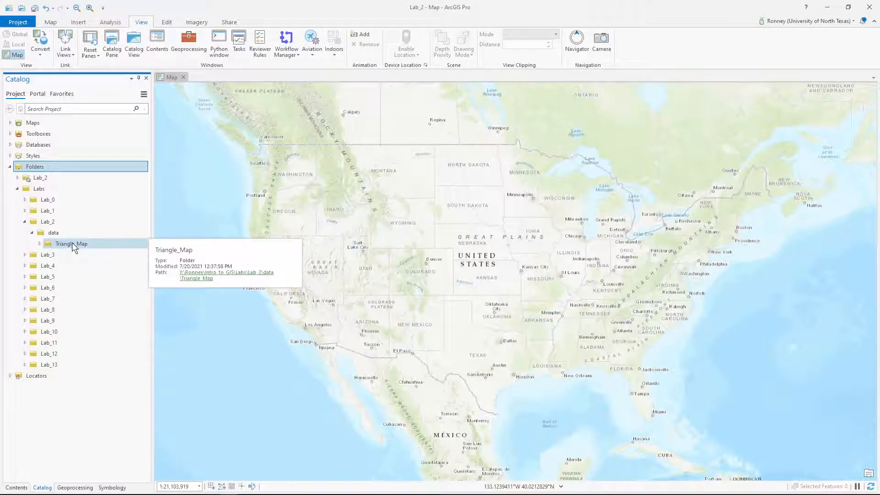
left_click(40, 243)
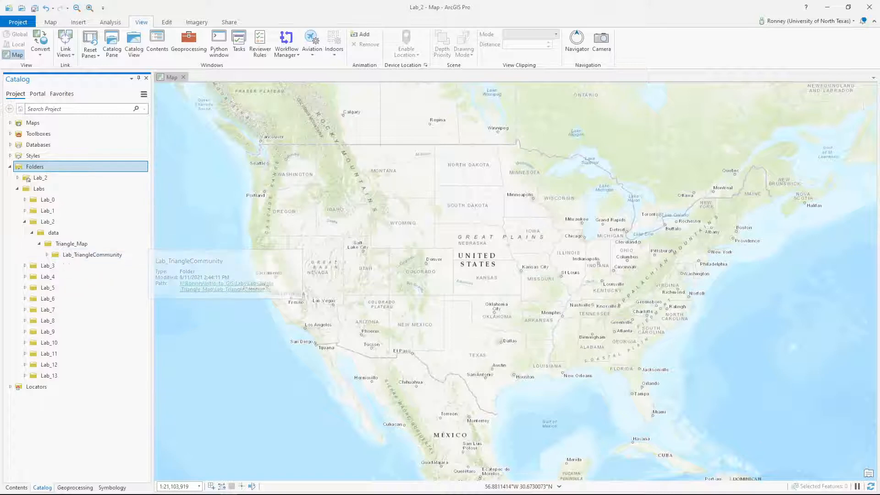
left_click(45, 254)
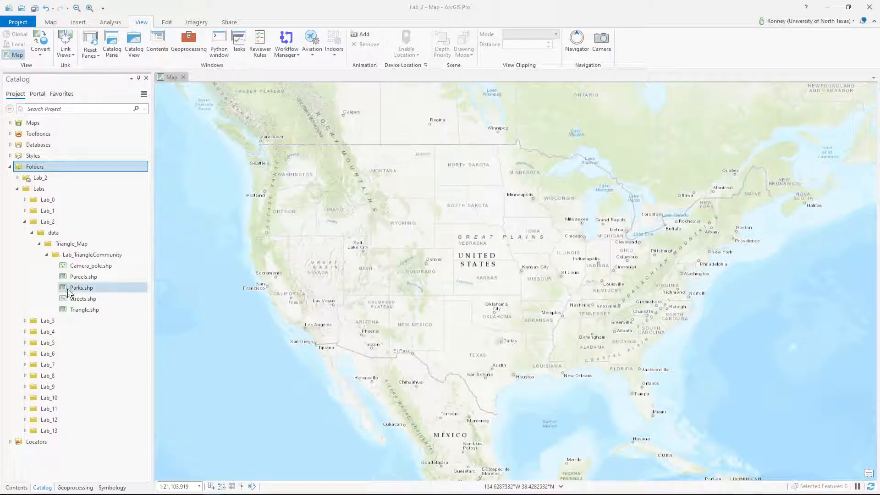
Step: Add the Parks.shp shapefile to the map and show the map's layer list
left_click_drag(70, 288, 311, 281)
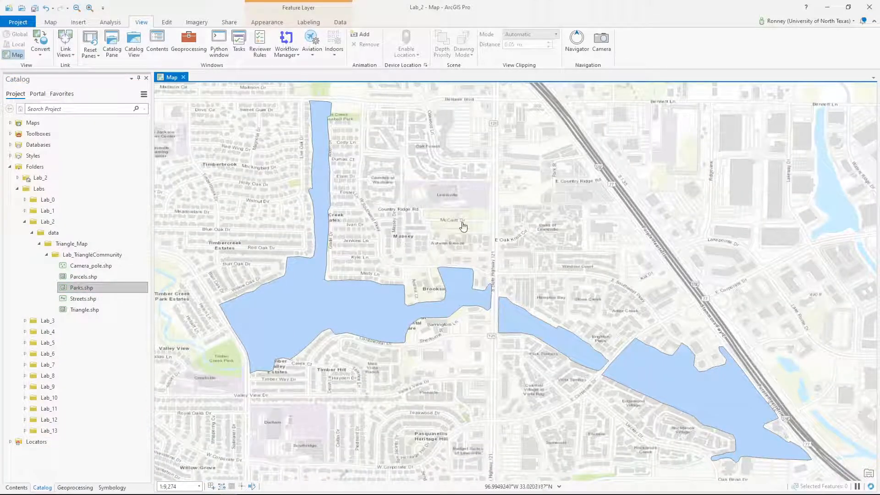
left_click(16, 487)
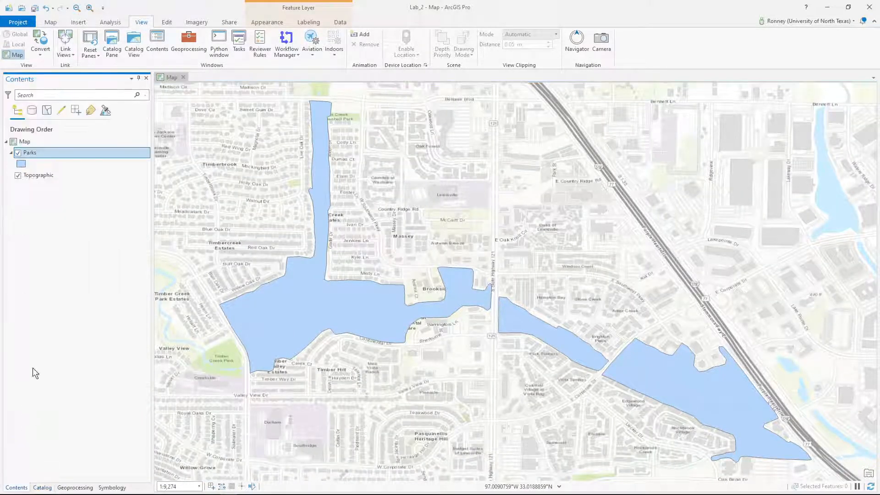
Step: Hide the Topographic basemap and give the Parks layer the first Park symbol found by searching the gallery for "Park"
left_click(18, 176)
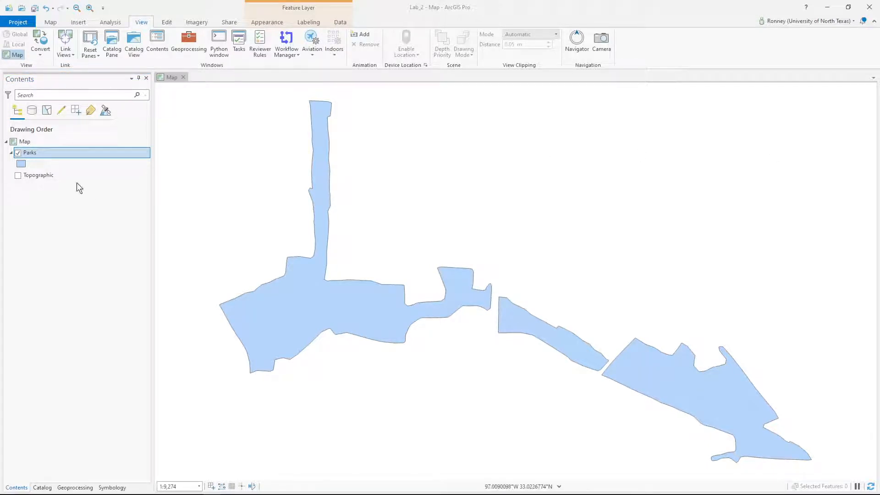
left_click(24, 163)
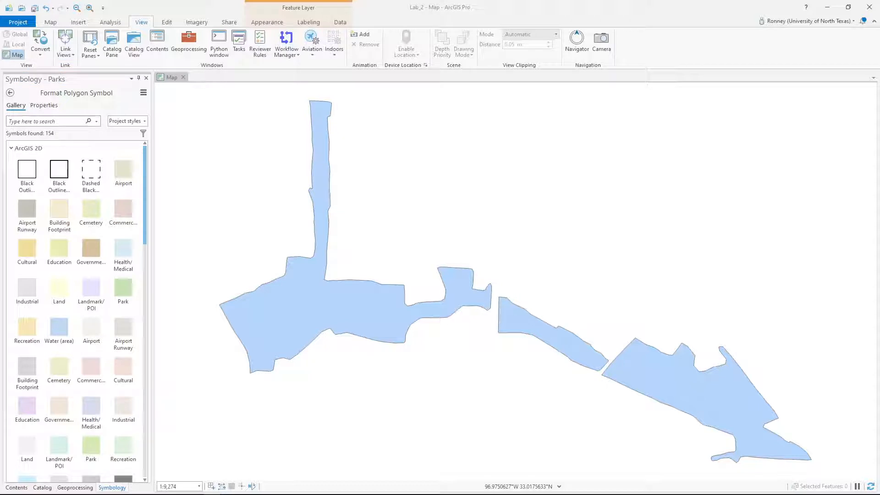
left_click(62, 122)
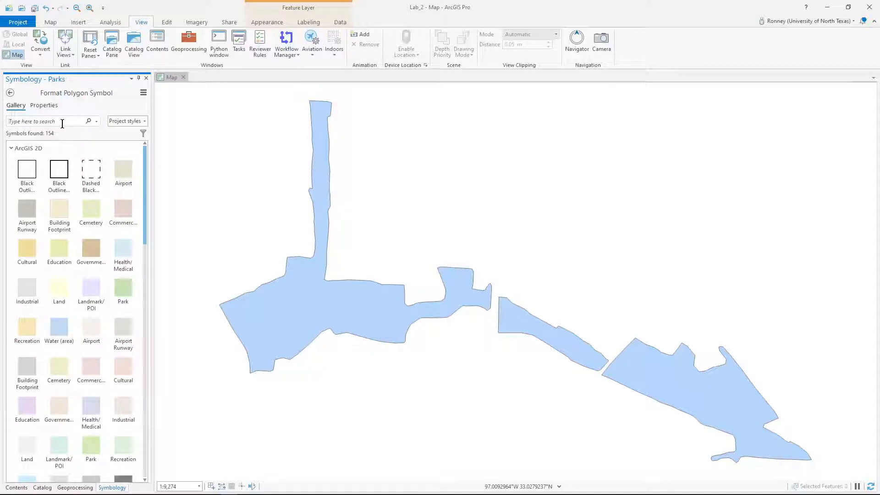
type("Park")
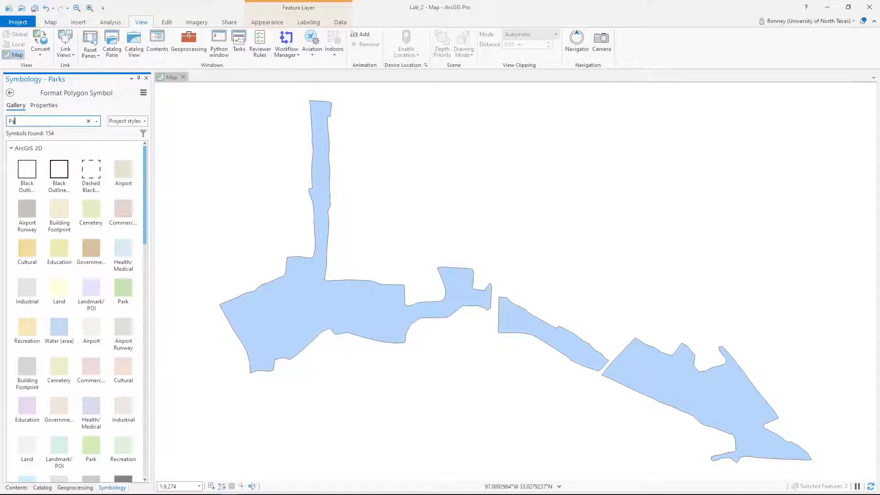
key("Return")
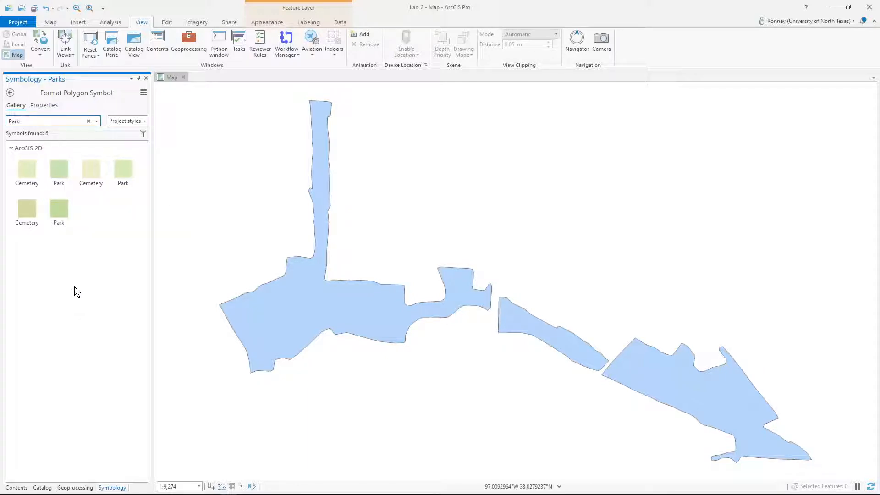
left_click(62, 180)
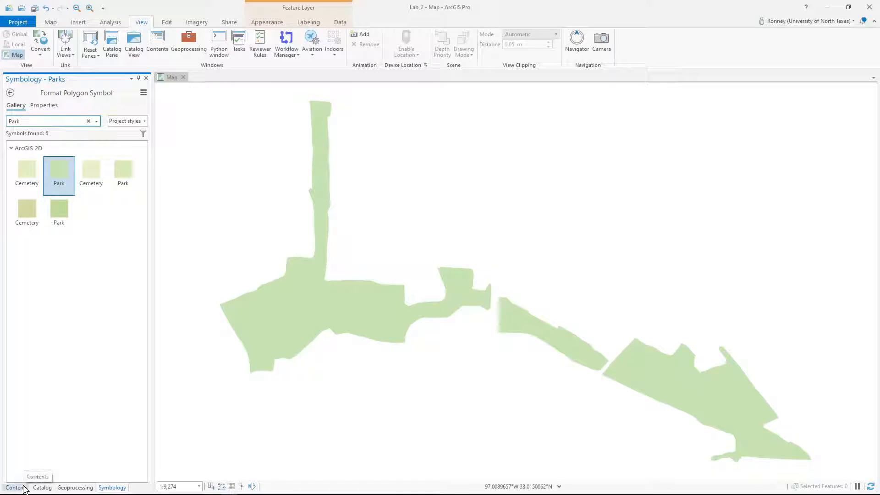
left_click(17, 488)
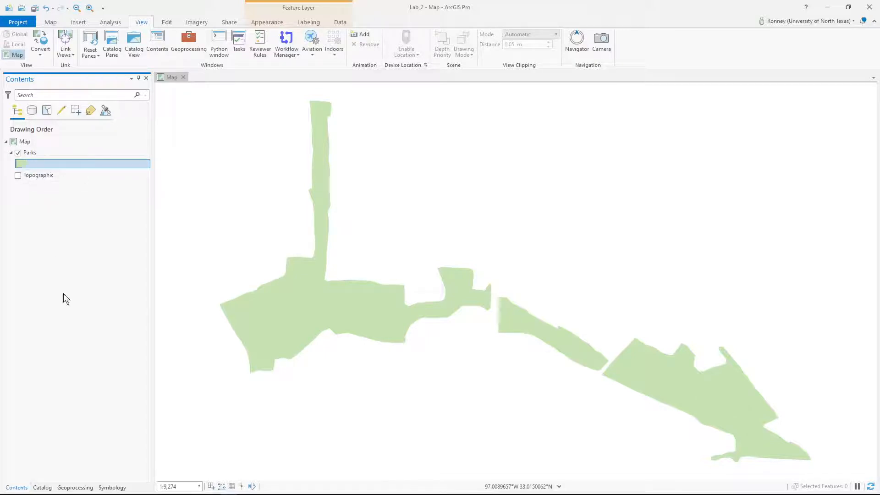
Step: Give the Parks polygons a dark green outline 1 pt wide and apply the changes
left_click(115, 487)
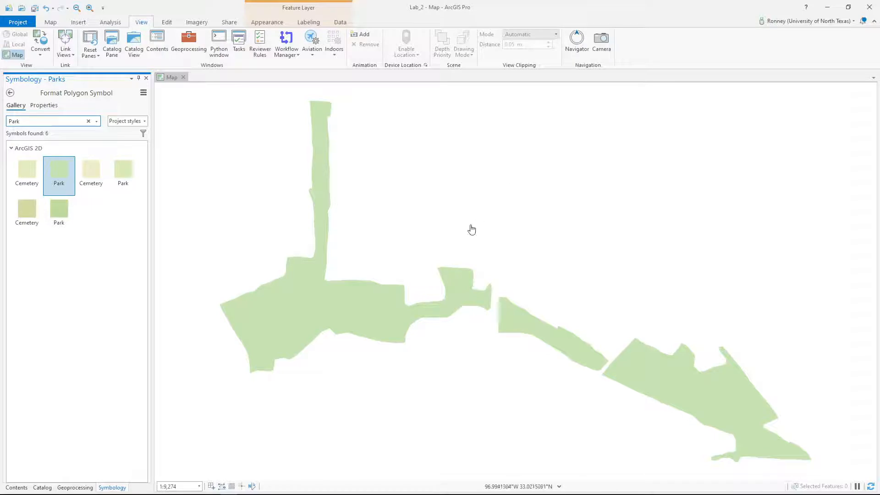
left_click(50, 106)
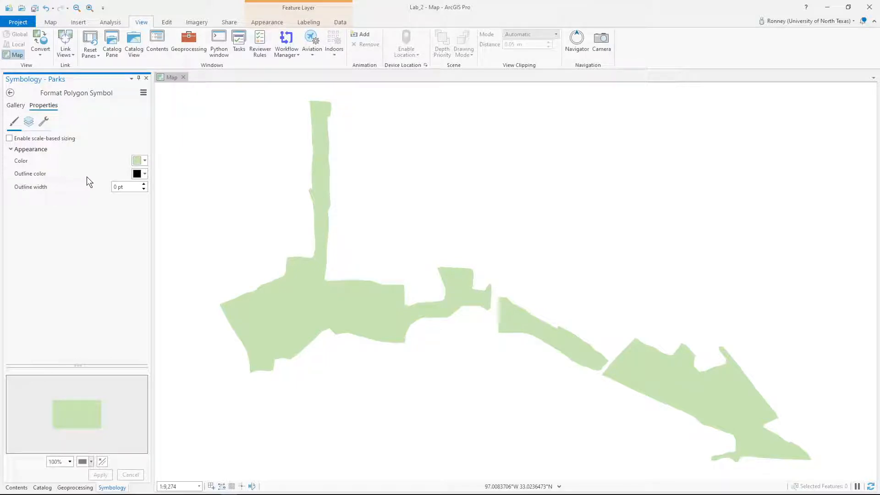
left_click(140, 175)
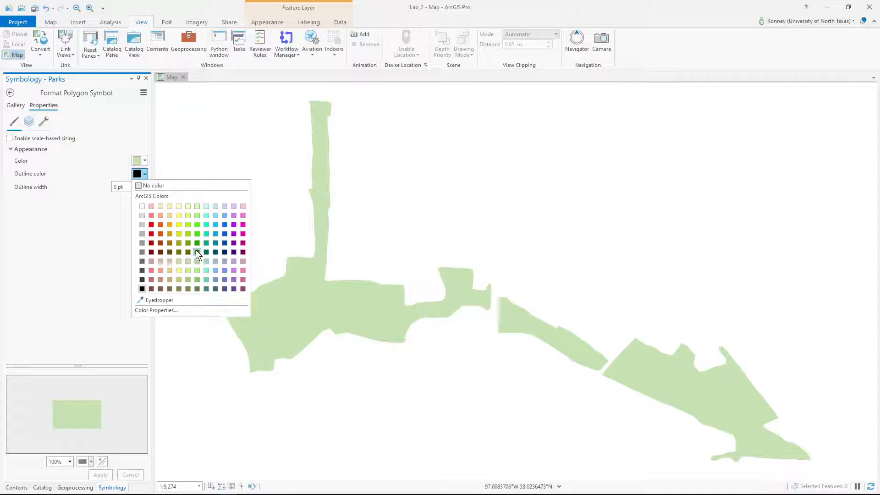
left_click(197, 252)
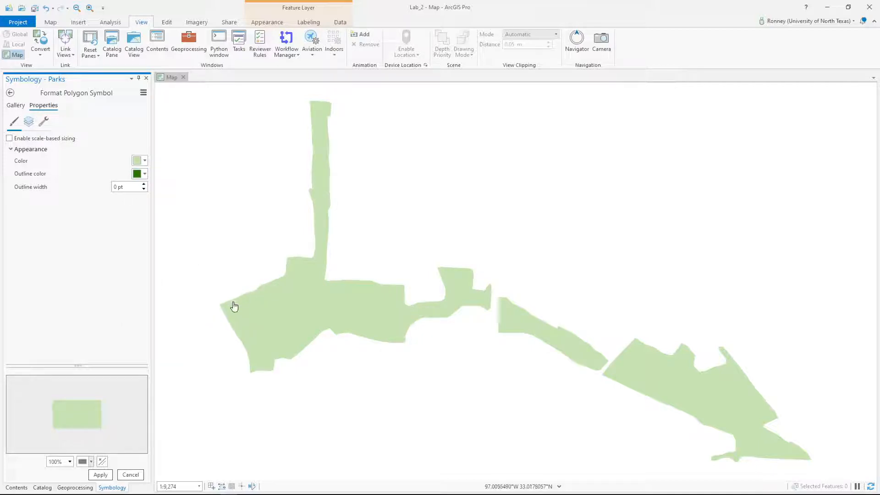
left_click(101, 475)
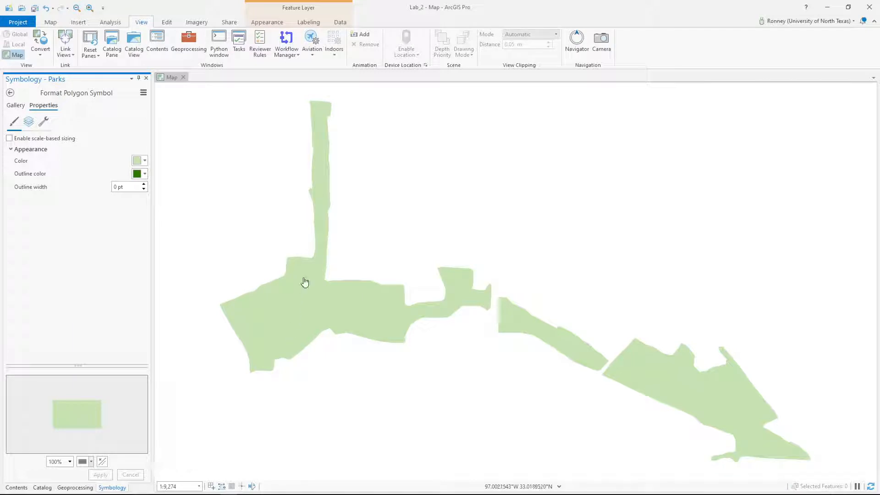
left_click(145, 183)
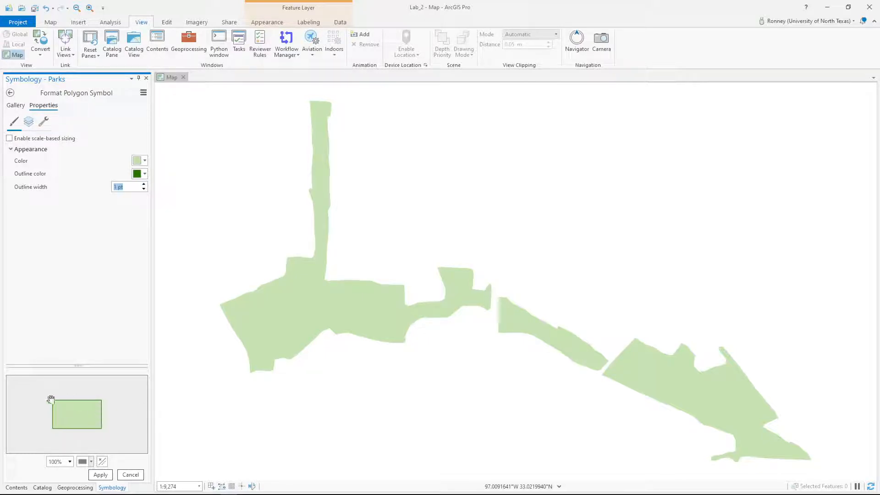
left_click(101, 475)
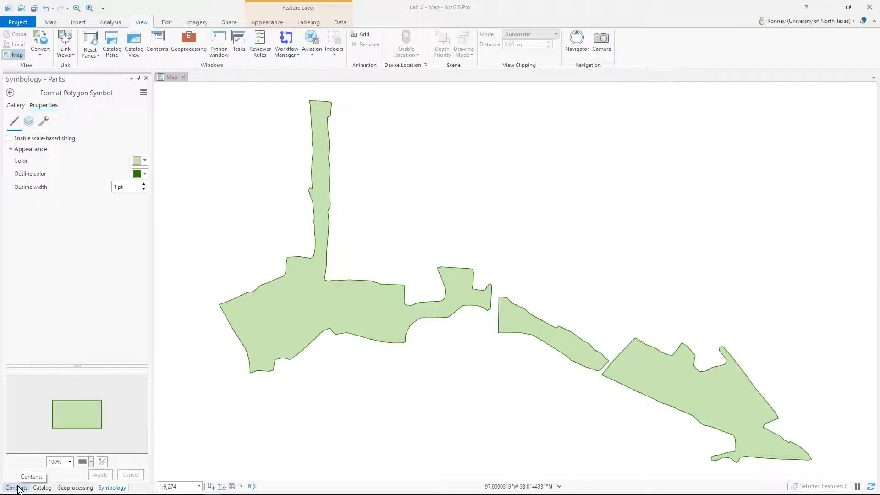
Step: Add the Streets.shp shapefile from Lab_TriangleCommunity to the map and return to the layer list
left_click(42, 487)
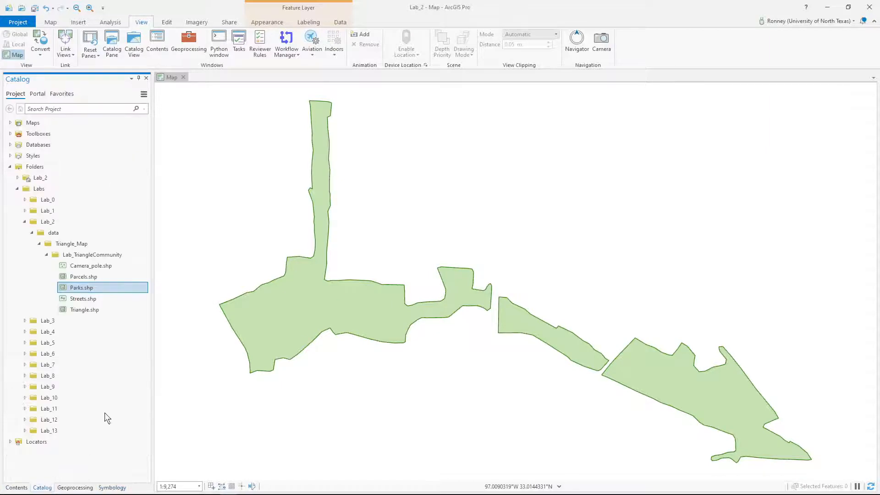
left_click_drag(91, 299, 296, 455)
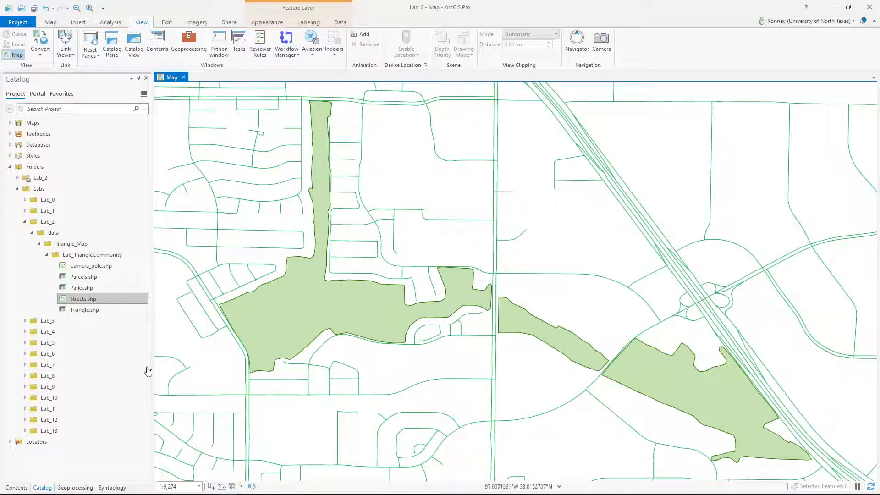
left_click(16, 487)
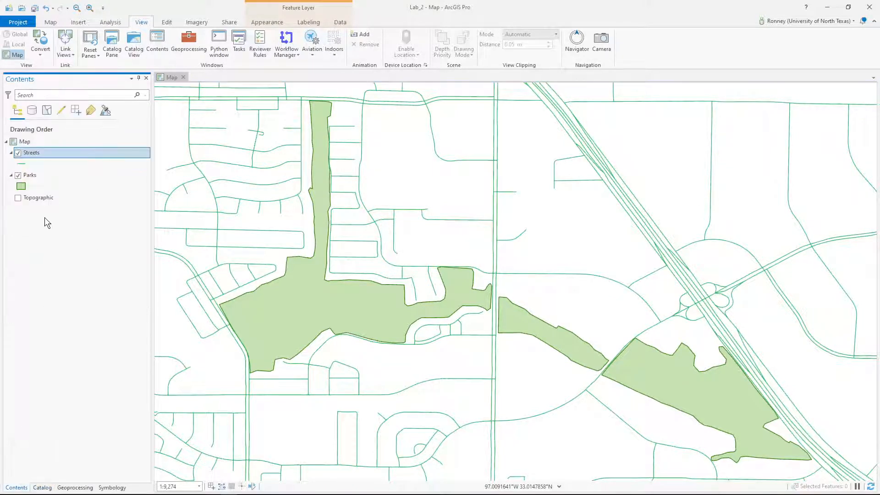
Step: Change the Streets layer's line symbol to the orange Major Road style from the ArcGIS 2D gallery
left_click(23, 166)
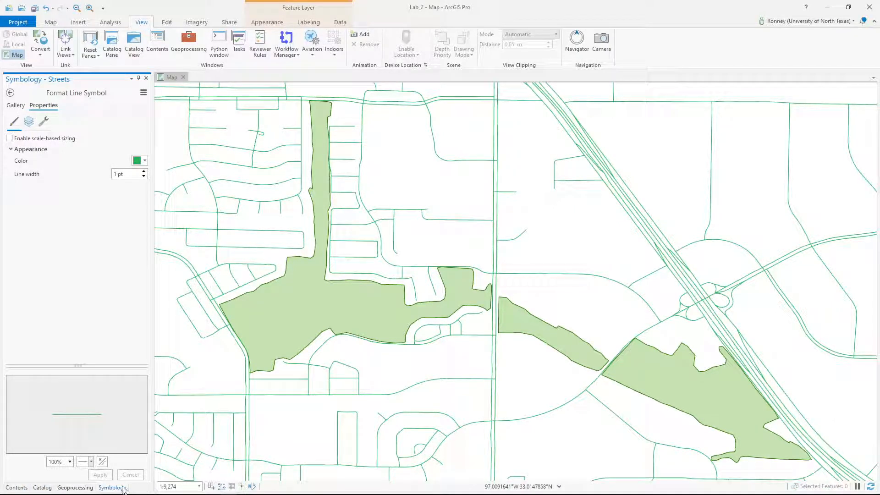
left_click(25, 487)
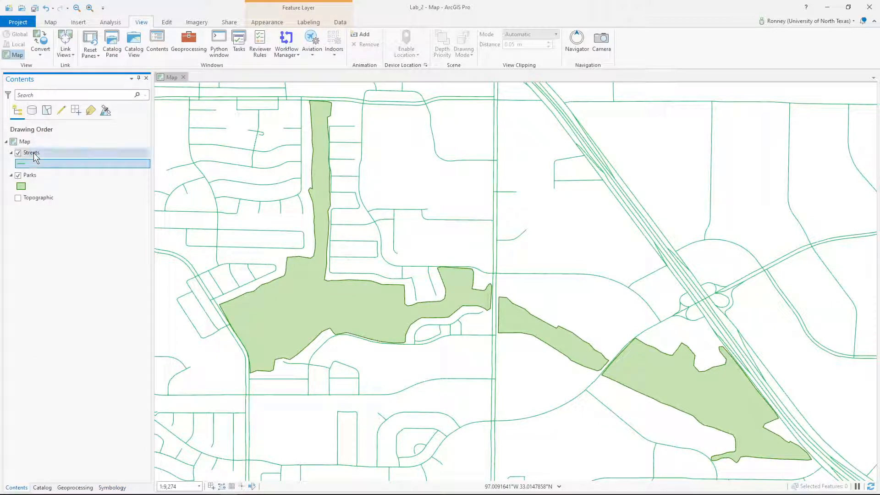
left_click(113, 488)
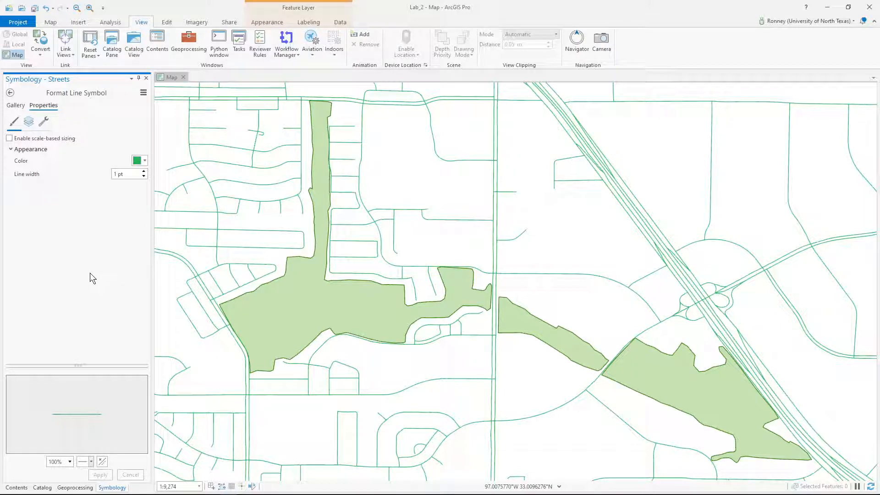
left_click(15, 107)
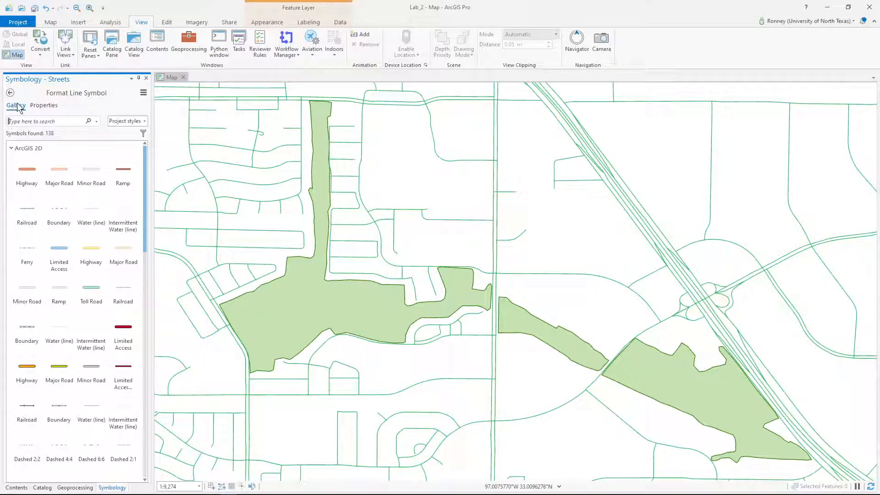
left_click(38, 186)
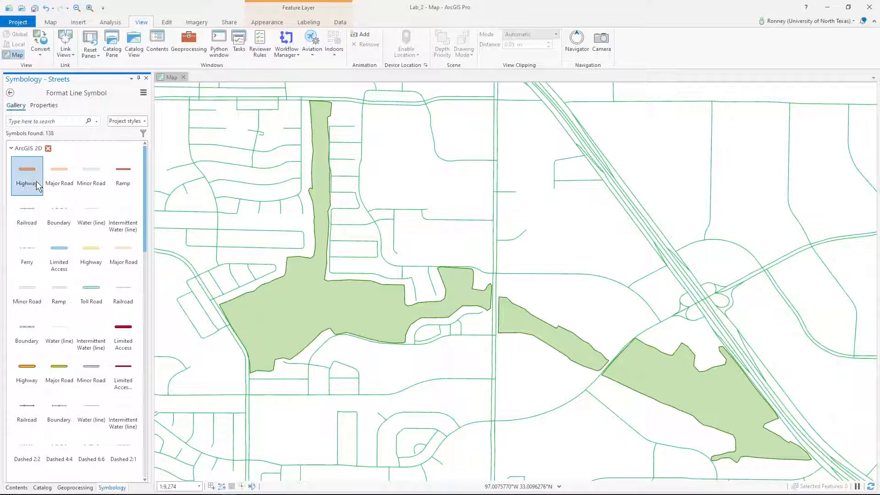
left_click(64, 168)
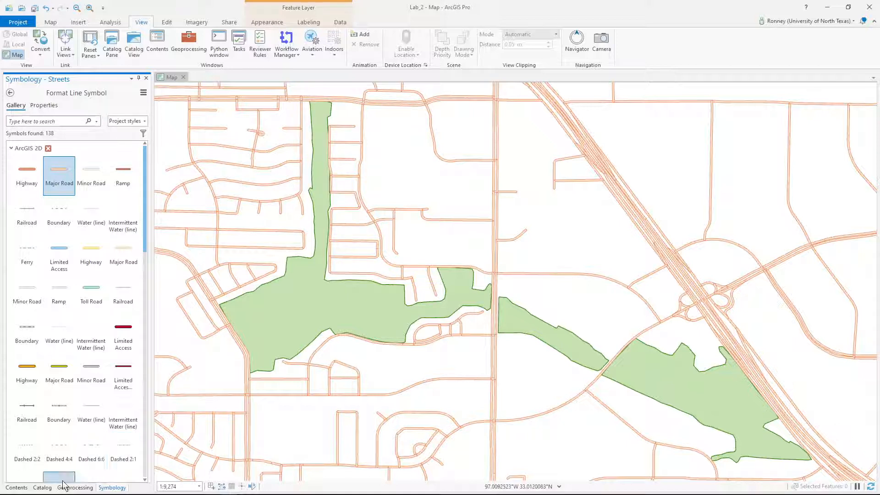
Step: Add the Triangle.shp shapefile from Lab_TriangleCommunity to the map and return to the layer list
left_click(41, 488)
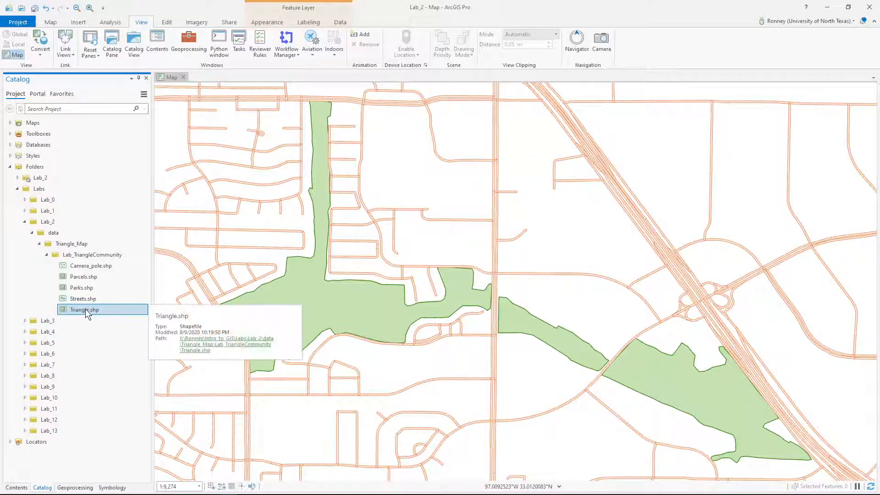
mouse_move(85, 309)
left_mouse_down()
mouse_move(358, 260)
mouse_move(527, 202)
left_mouse_up()
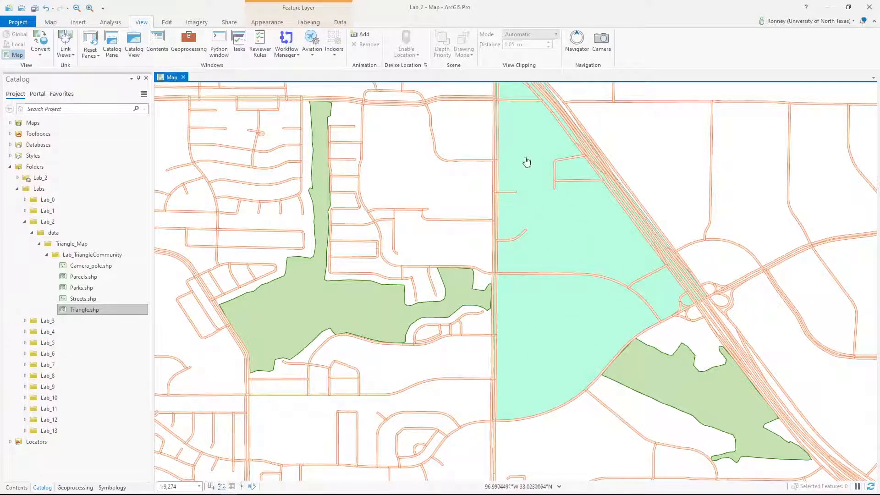
left_click(17, 487)
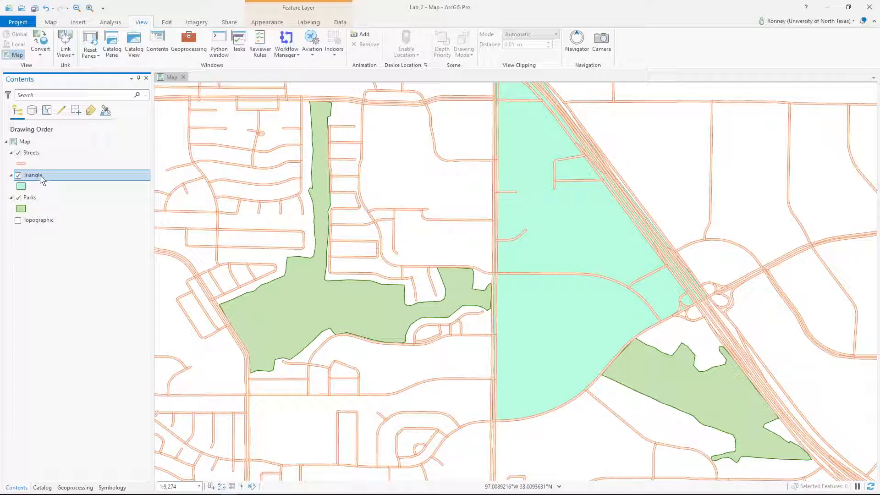
Step: Try the Triangle layer above Streets in the drawing order, and finally place it between Parks and Topographic
left_click_drag(38, 175, 52, 156)
left_click_drag(51, 154, 50, 151)
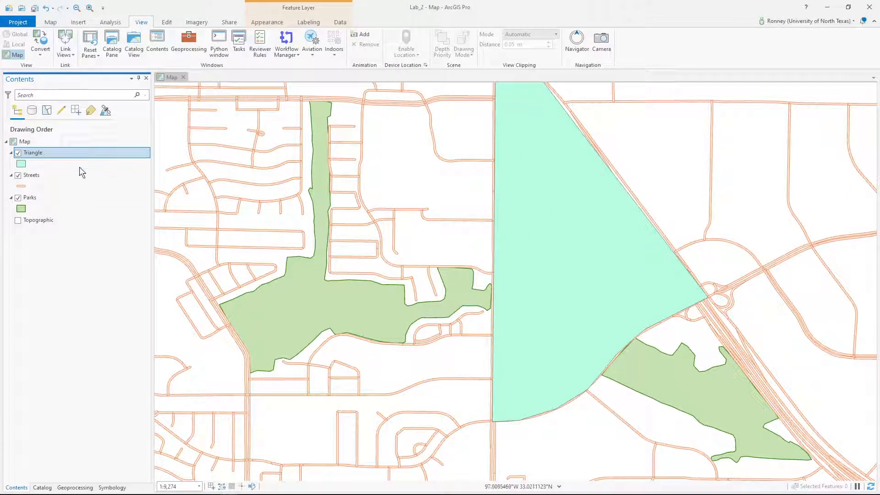
mouse_move(74, 155)
left_mouse_down()
mouse_move(65, 188)
mouse_move(82, 222)
left_mouse_up()
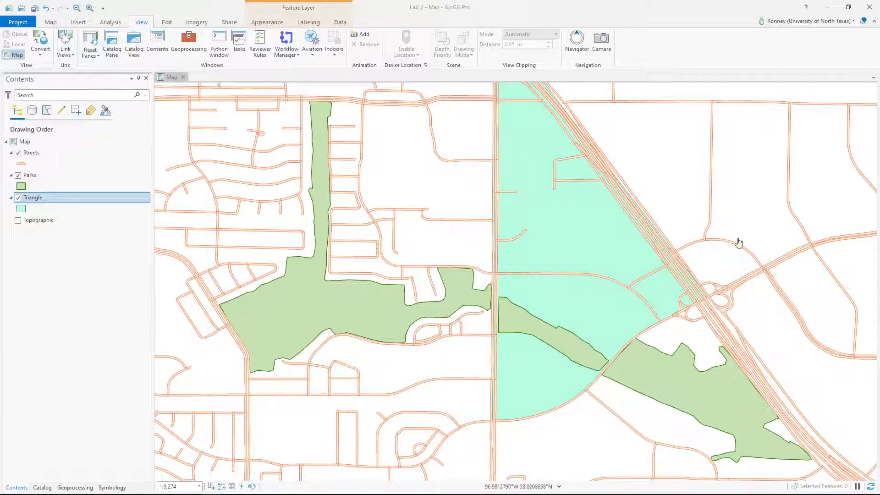
Step: Search the symbol gallery for "Brown" and apply the Sepia fill to the Triangle layer
left_click(20, 210)
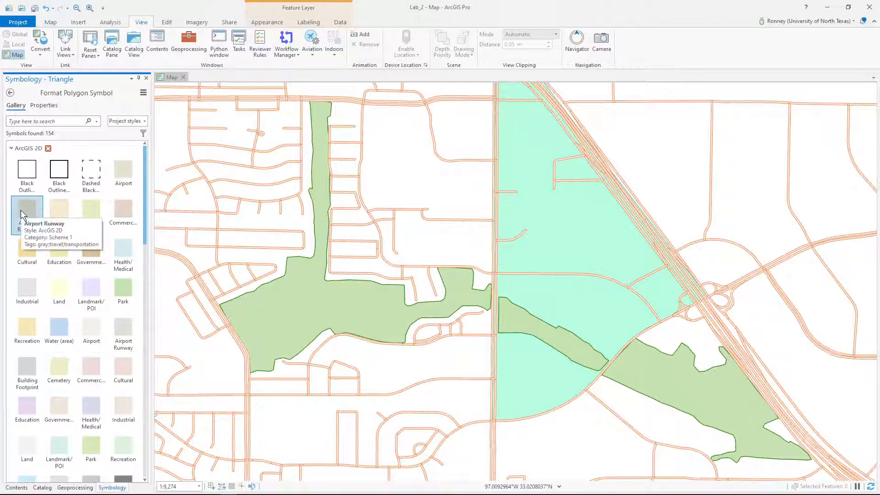
left_click(49, 121)
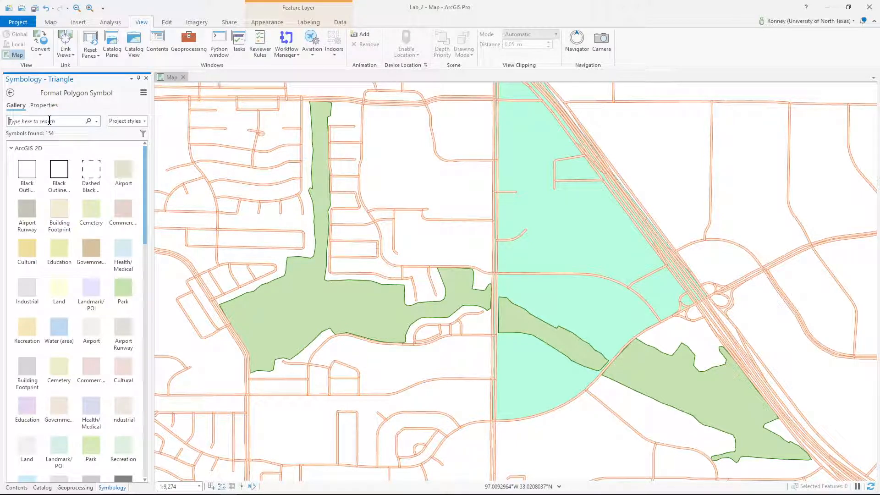
type("Brown")
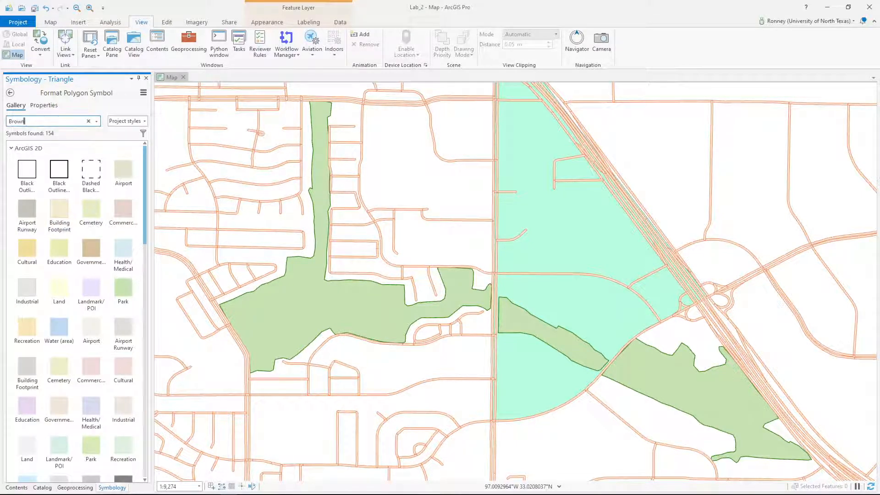
key("Return")
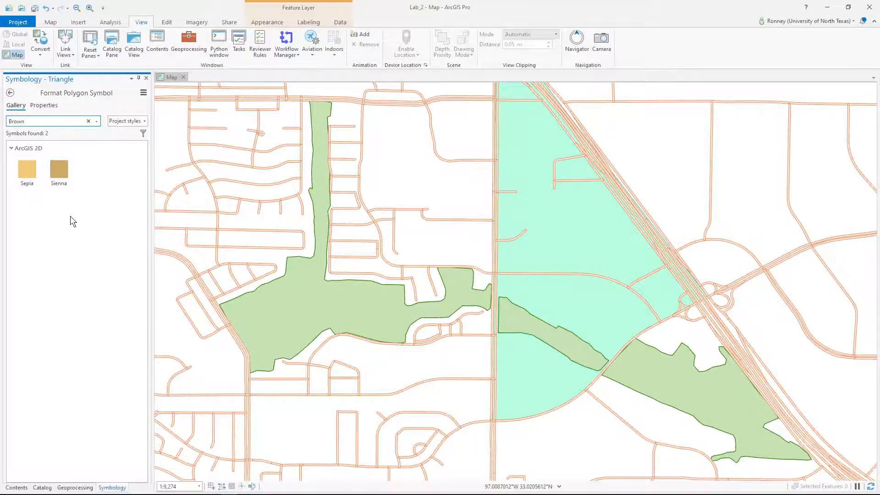
left_click(24, 172)
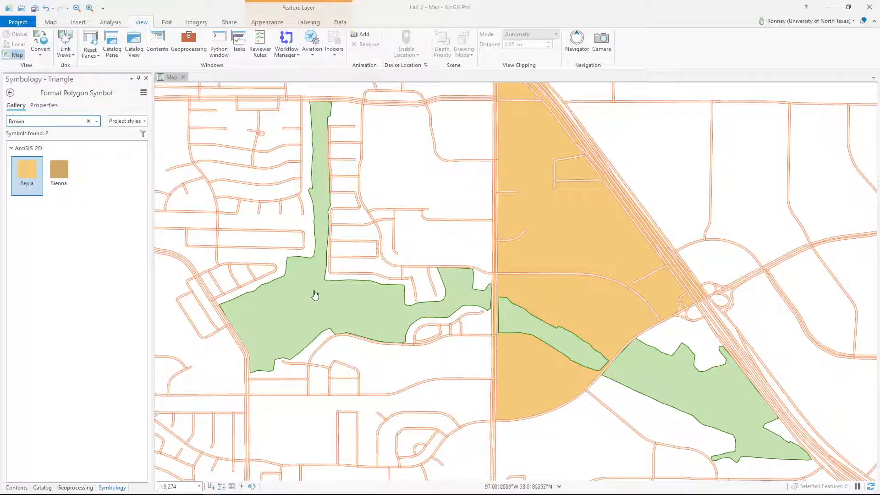
Step: Add the Camera_pole.shp shapefile from Lab_TriangleCommunity to the map and return to the layer list
left_click(52, 487)
mouse_move(85, 270)
left_mouse_down()
mouse_move(156, 280)
mouse_move(448, 269)
left_mouse_up()
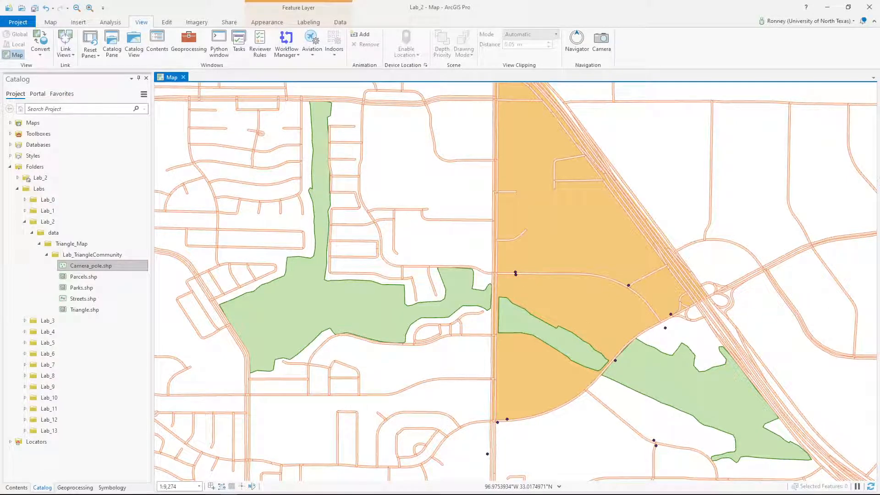
left_click(628, 285)
left_click(17, 487)
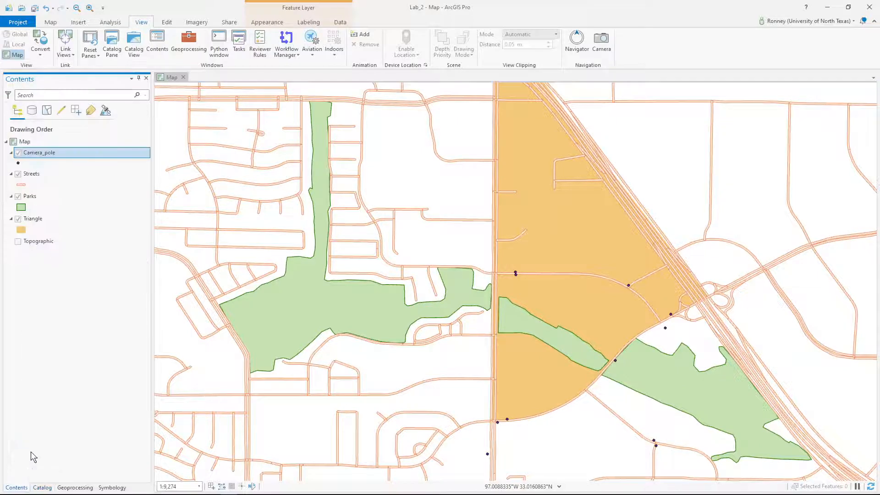
Step: Search all symbol styles for "Camera" and apply the Camera Tower symbol to the Camera_pole layer
left_click(19, 164)
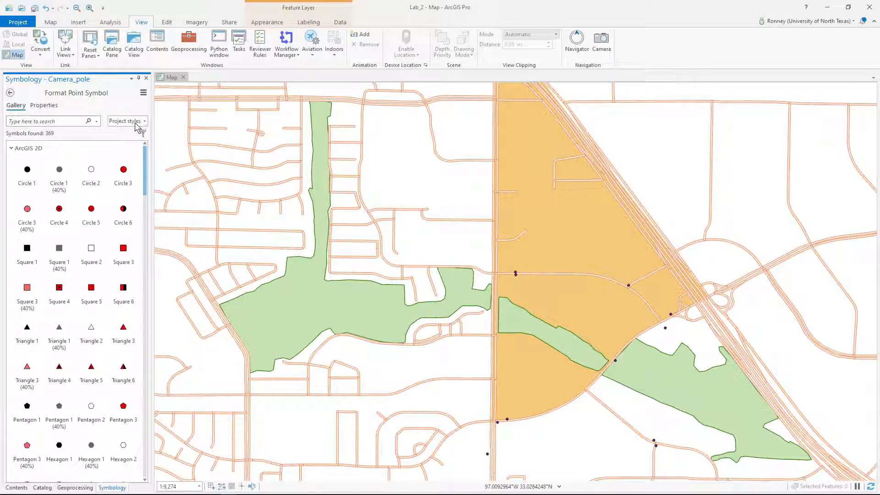
left_click(143, 122)
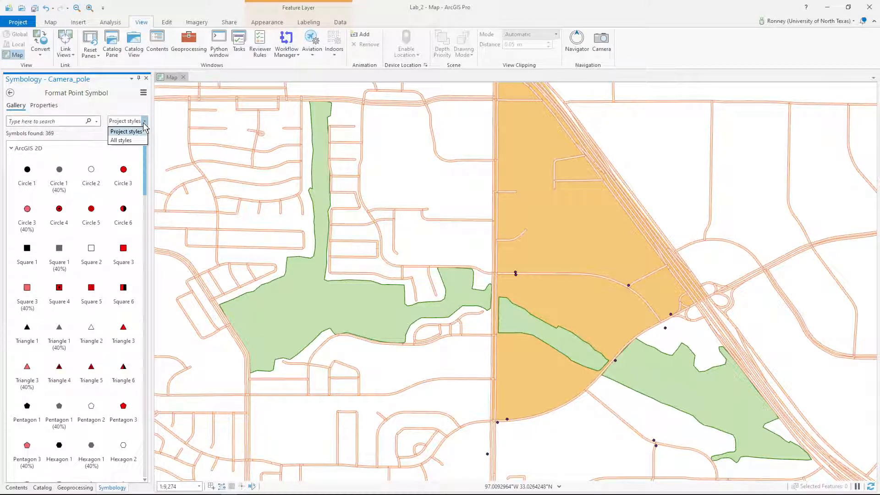
left_click(126, 142)
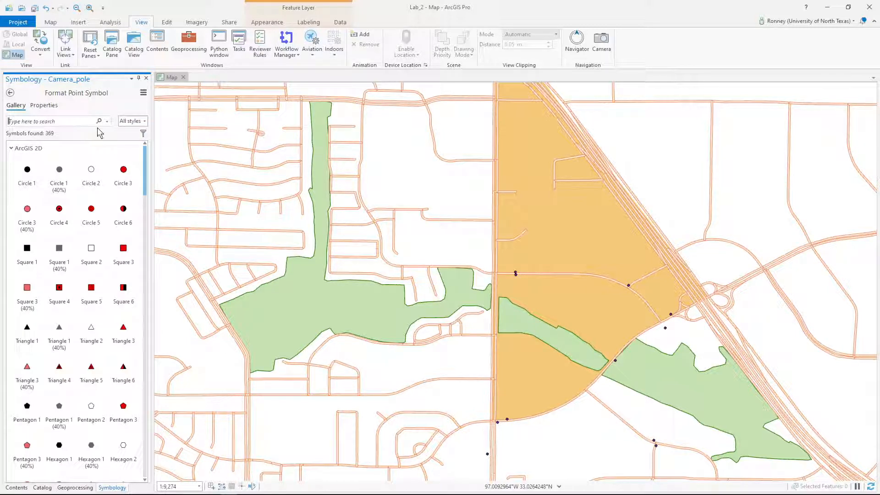
type("Camera")
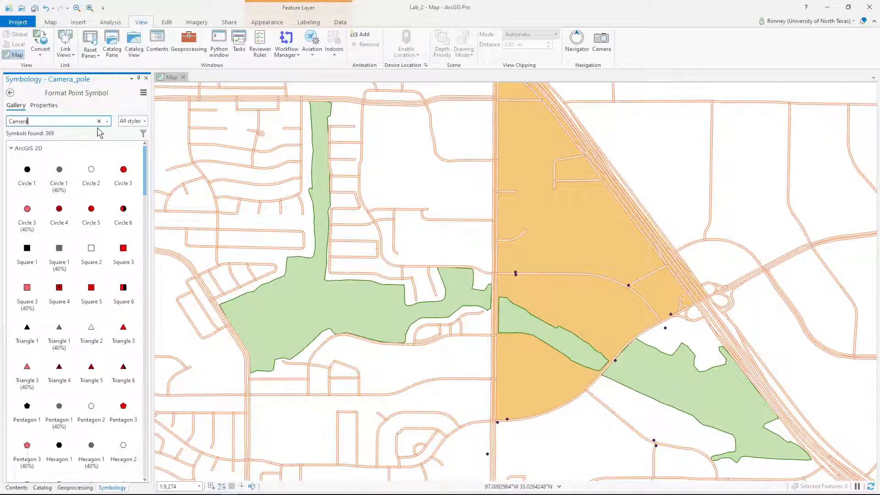
key("Return")
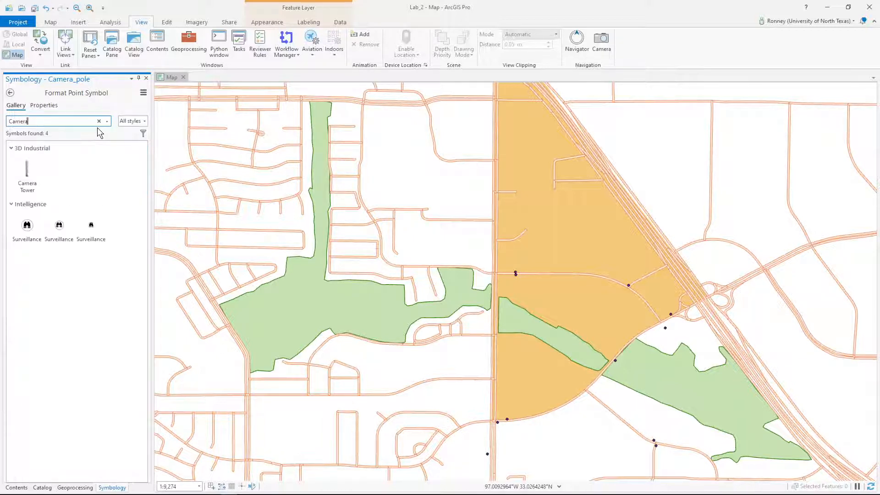
left_click(28, 186)
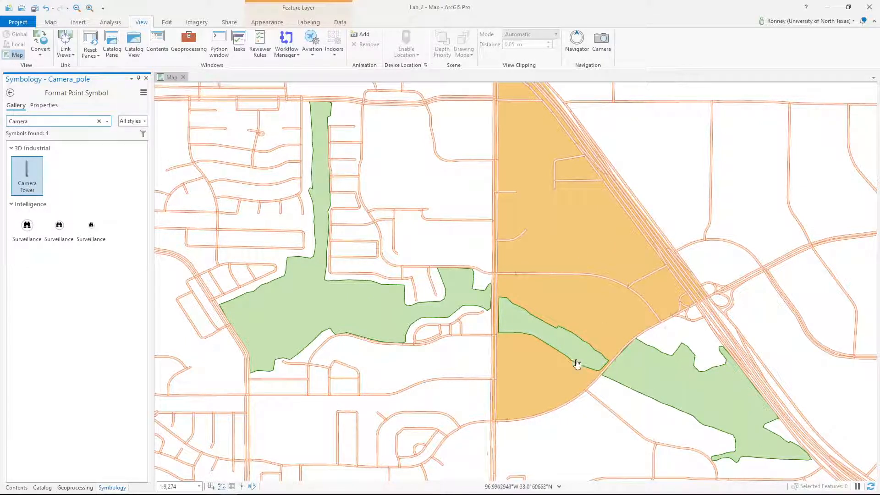
Step: Set the Camera_pole symbol's size to 24 pt, apply the change and save the project
left_click(45, 107)
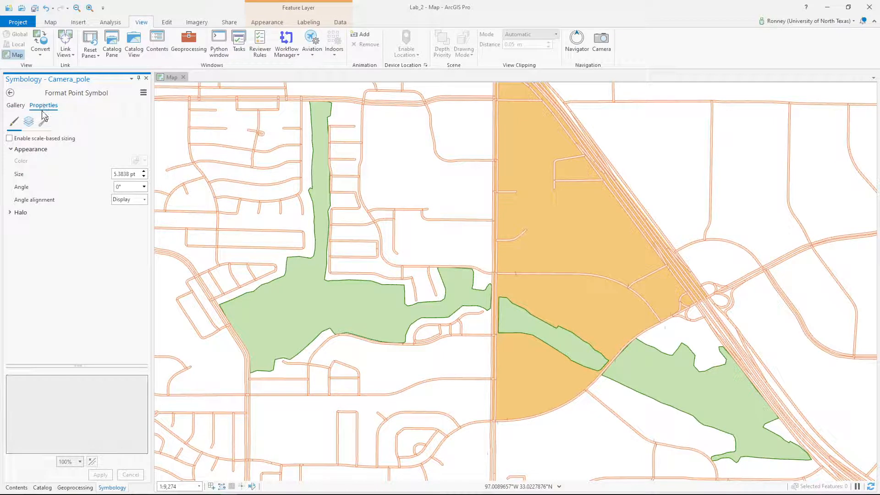
left_click(133, 175)
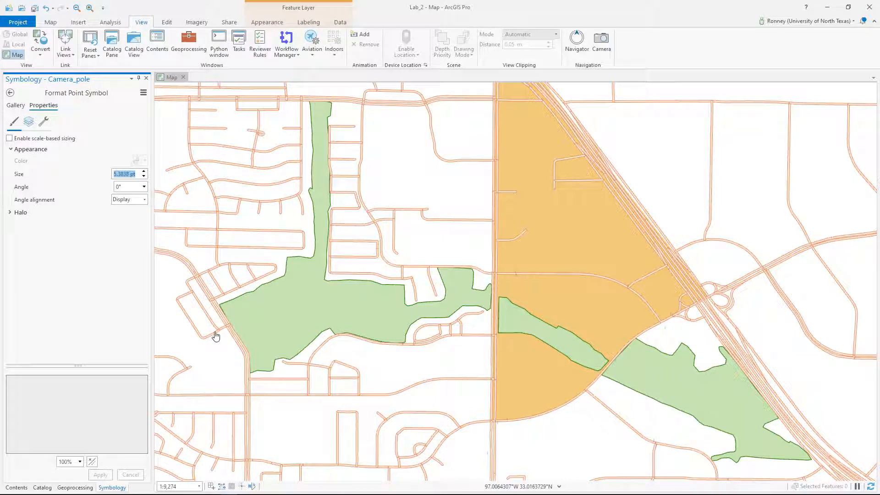
type("24")
key("Return")
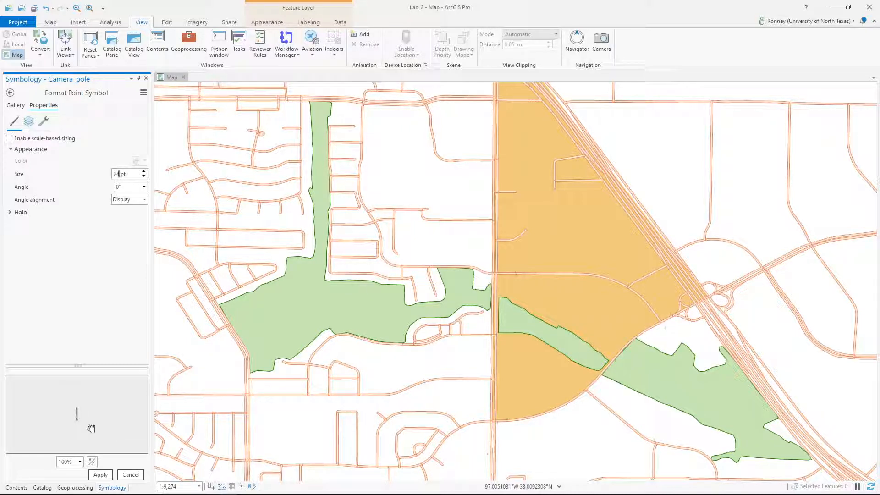
left_click(103, 476)
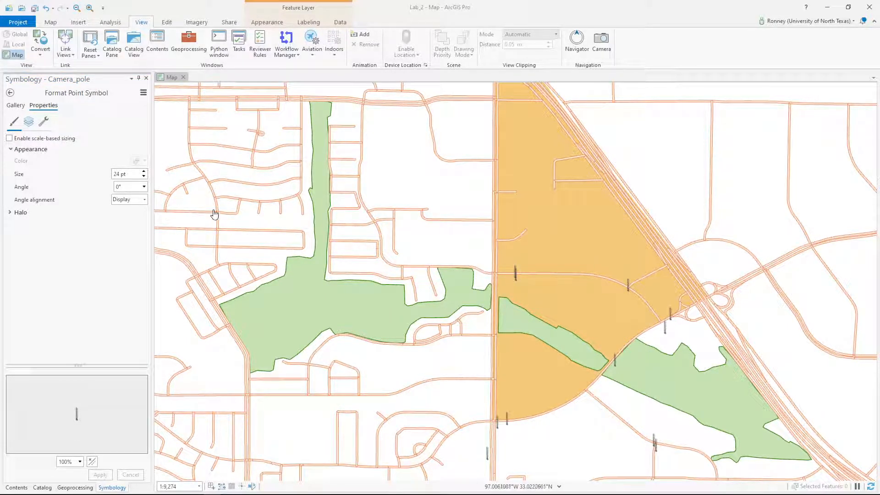
left_click(34, 9)
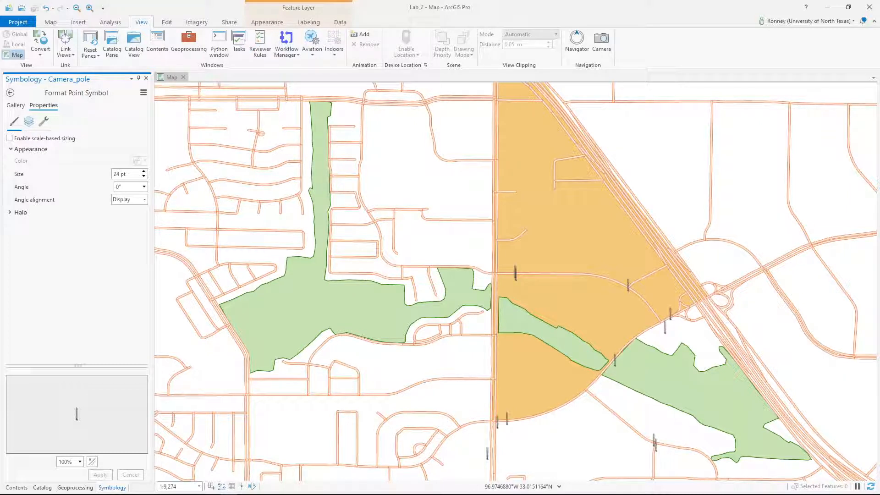
Step: Add the Parcels.shp shapefile from Lab_TriangleCommunity to the map and return to the layer list
left_click(21, 485)
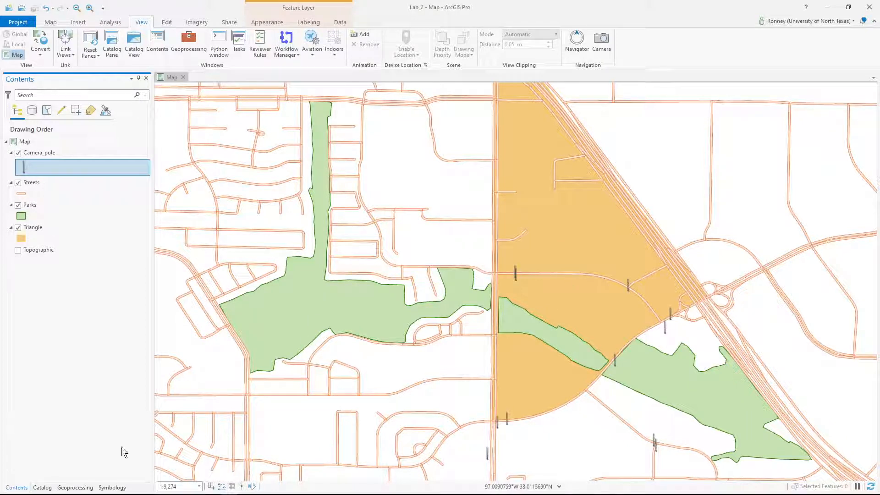
left_click(36, 488)
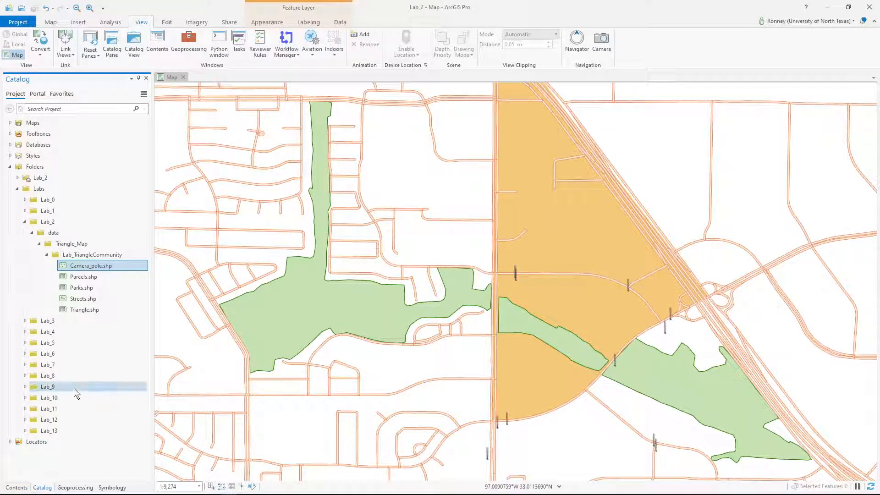
left_click(85, 277)
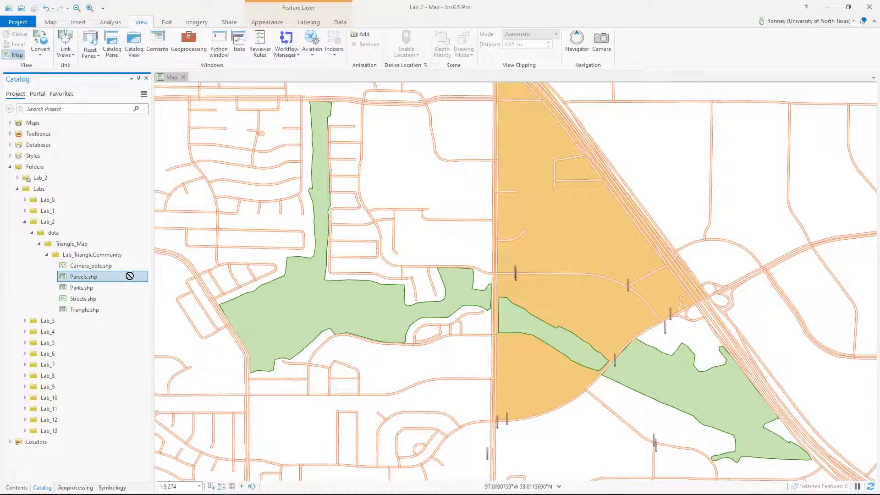
left_click(390, 341)
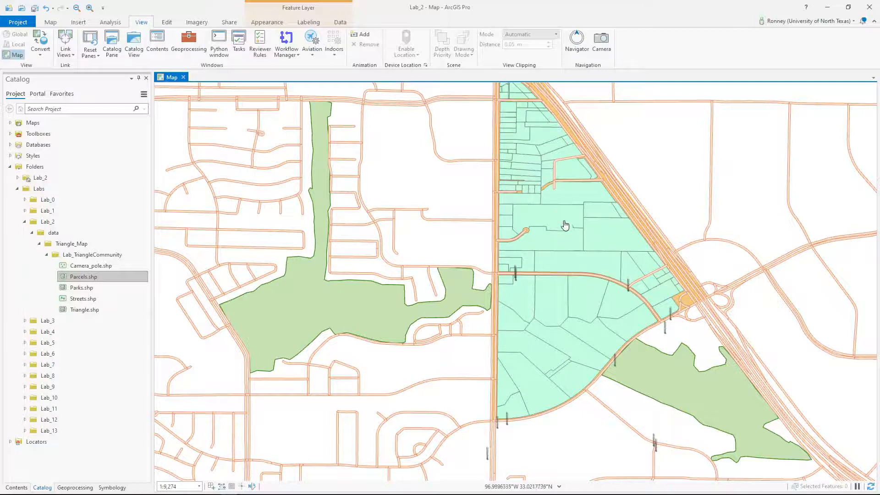
mouse_move(563, 226)
left_mouse_down()
mouse_move(558, 248)
mouse_move(558, 238)
left_mouse_up()
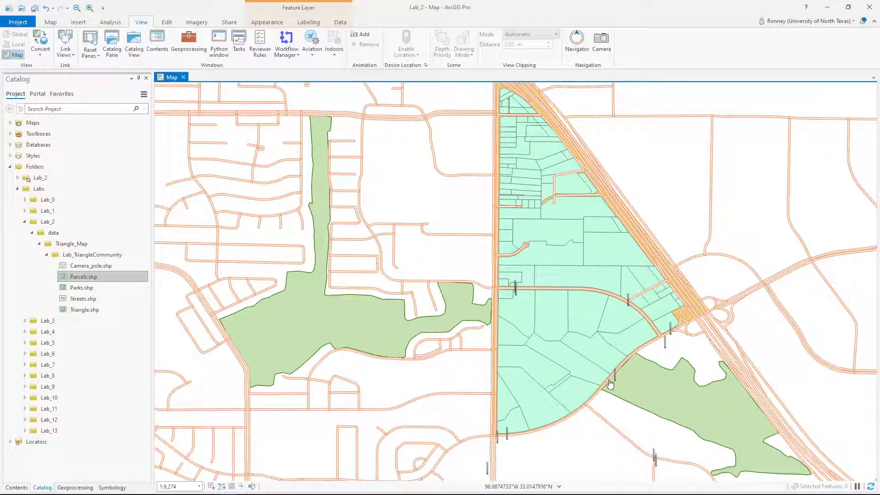
left_click(14, 488)
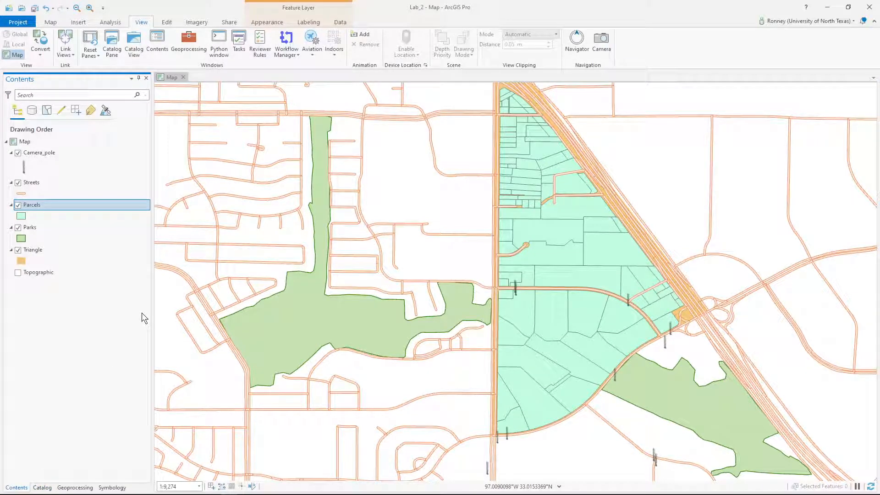
Step: Examine the PROP_TYPE field in the Parcels attribute table, enlarging the table for reading and closing it when done
right_click(45, 205)
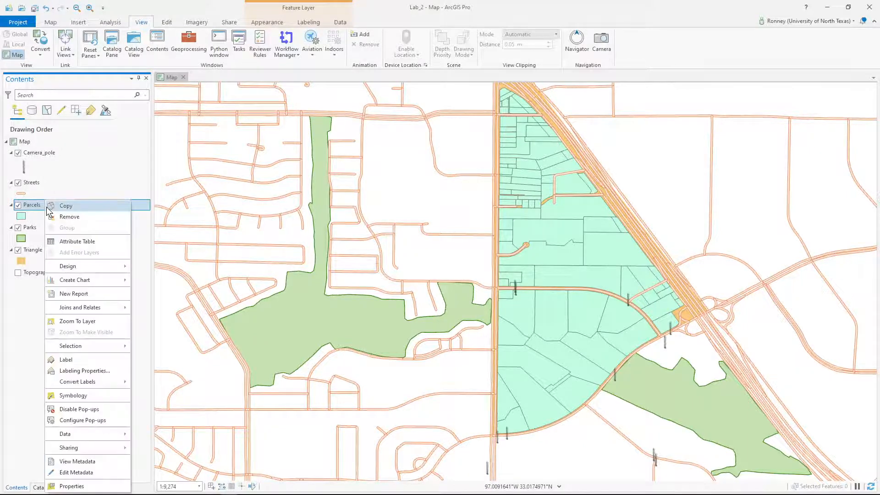
left_click(100, 240)
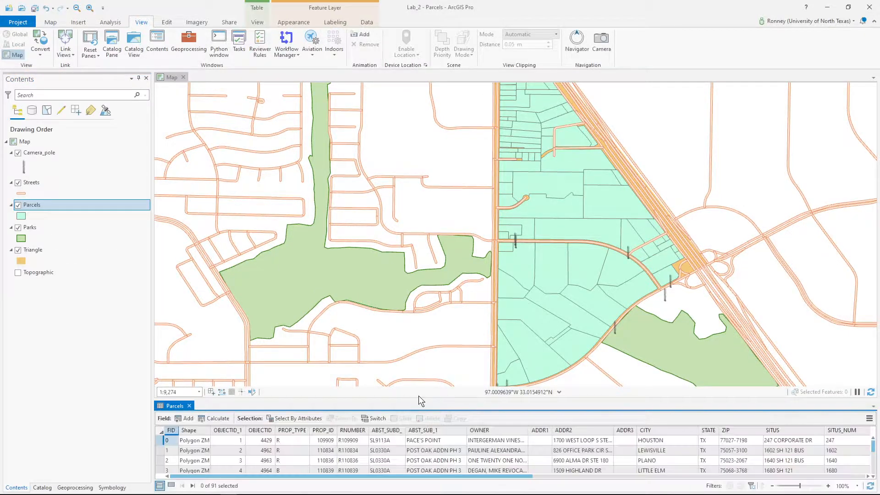
left_click_drag(416, 398, 417, 310)
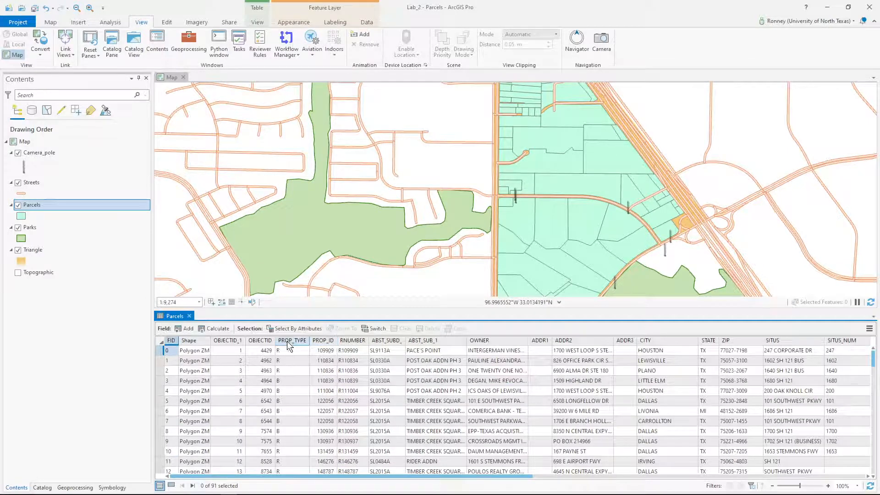
mouse_move(287, 342)
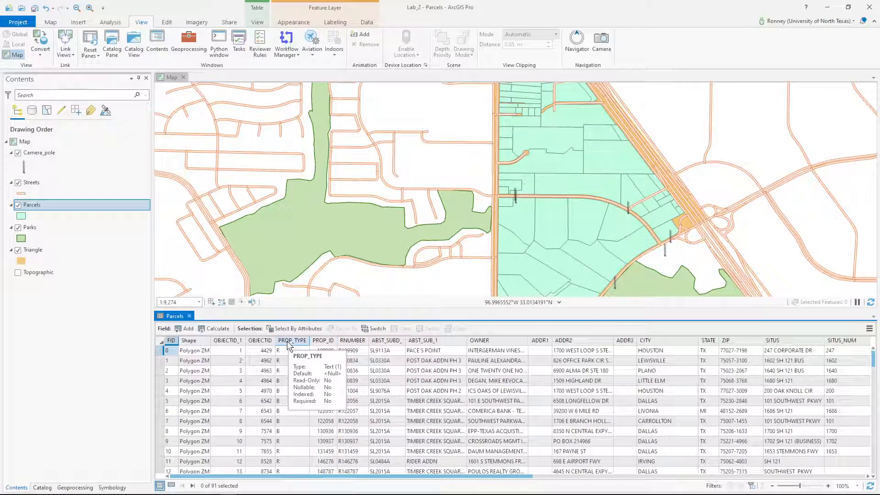
left_click(287, 341)
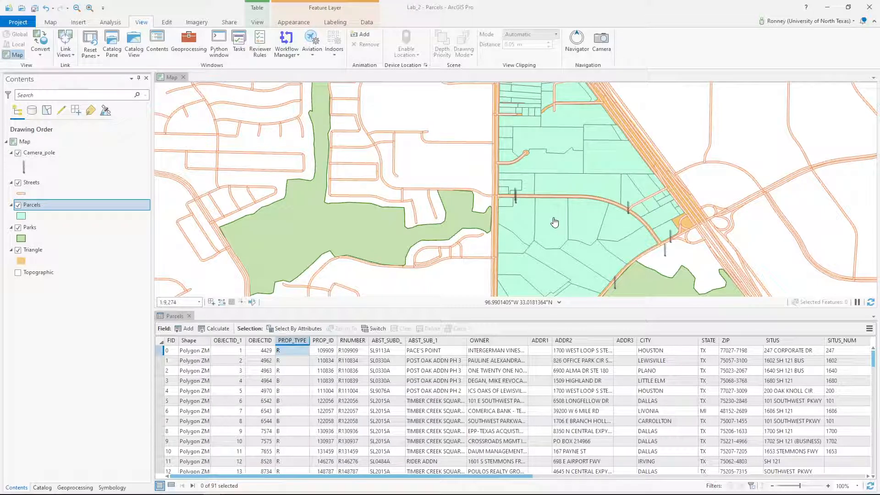
left_click(189, 316)
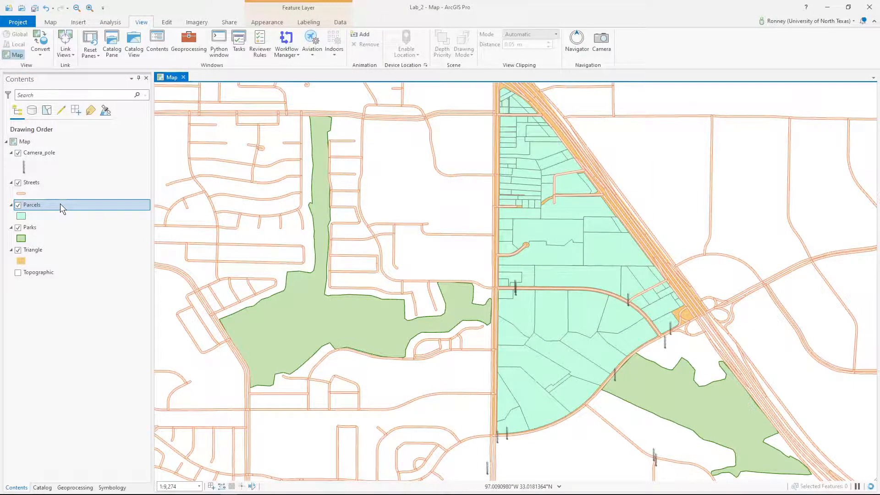
Step: Symbolize the Parcels layer by unique values of the PROP_TYPE field and hide the class for all other values
right_click(60, 204)
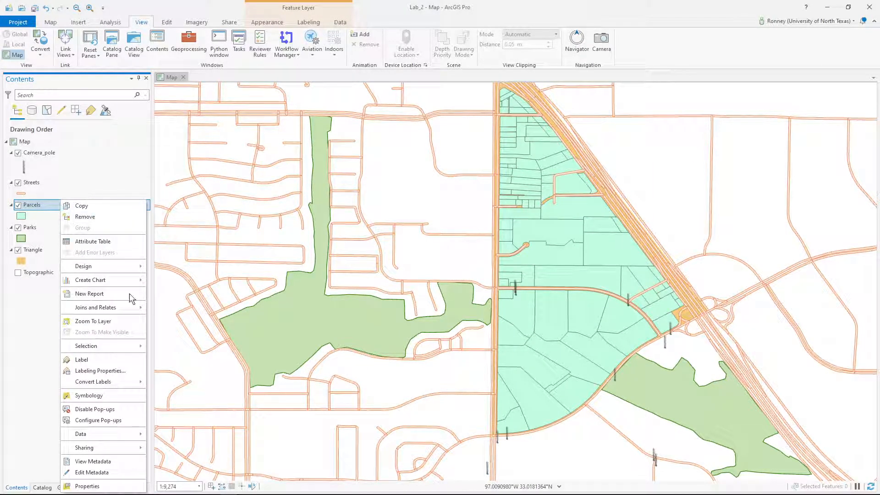
left_click(106, 396)
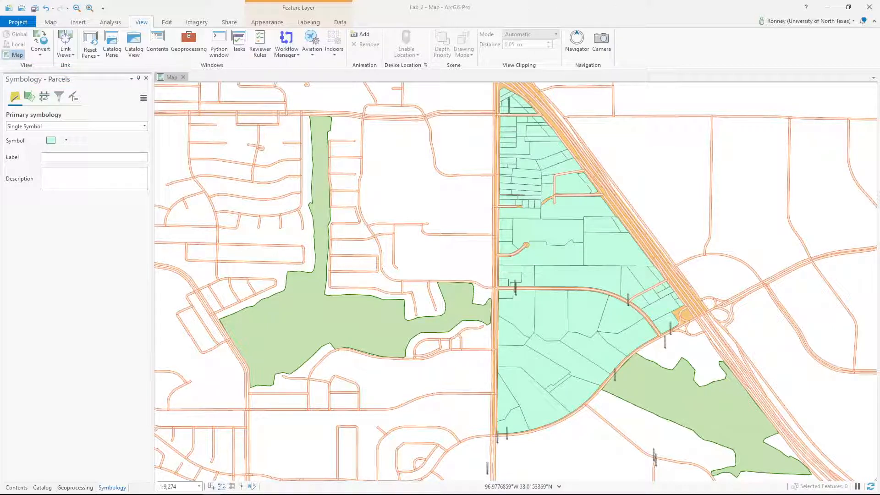
left_click(144, 126)
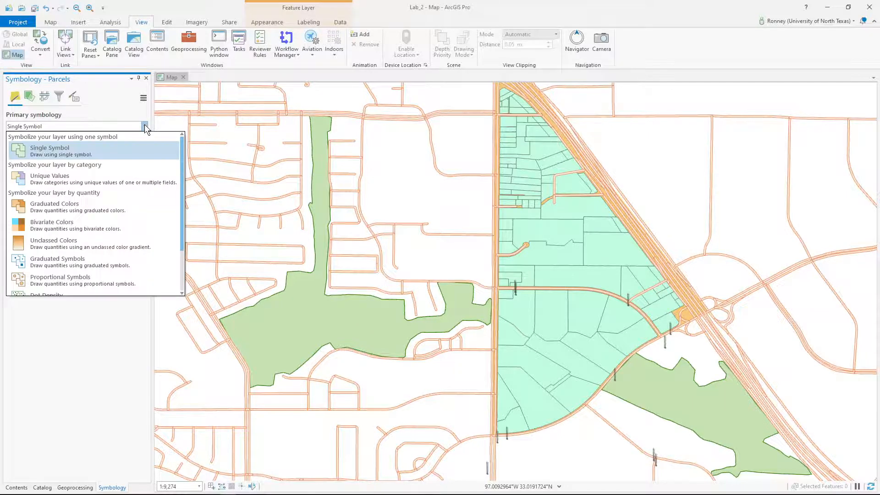
left_click(56, 176)
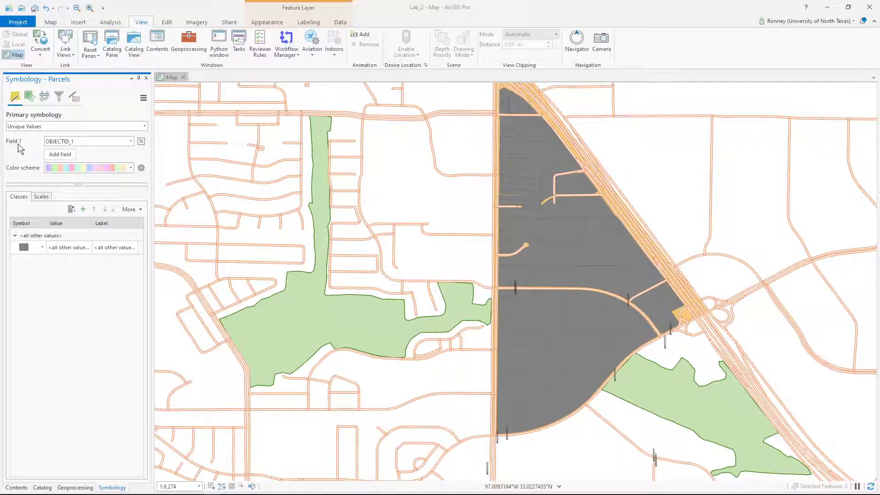
left_click(132, 141)
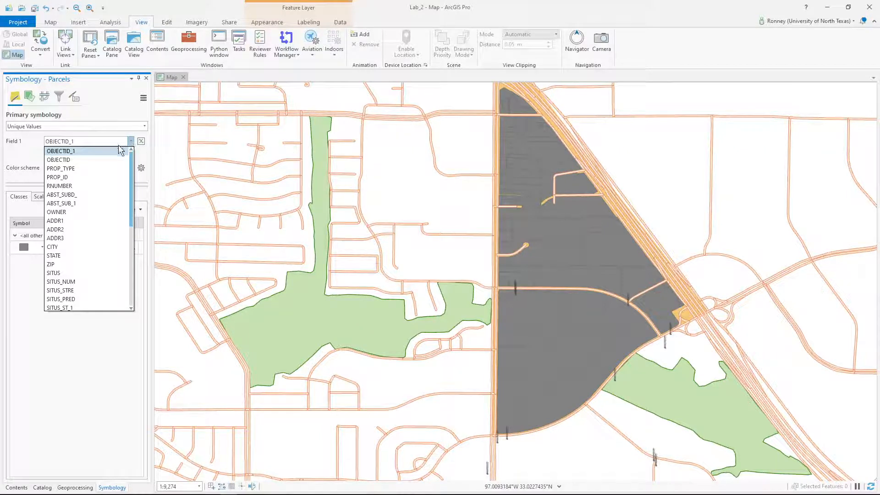
left_click(112, 169)
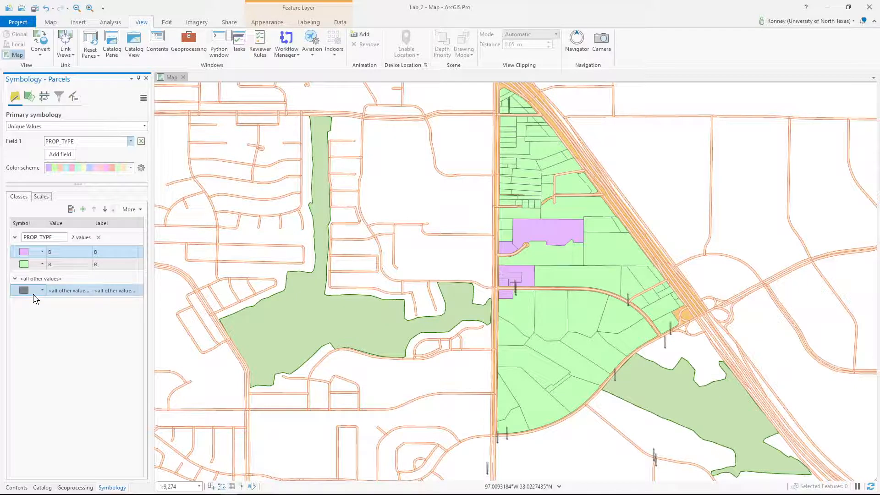
left_click(132, 209)
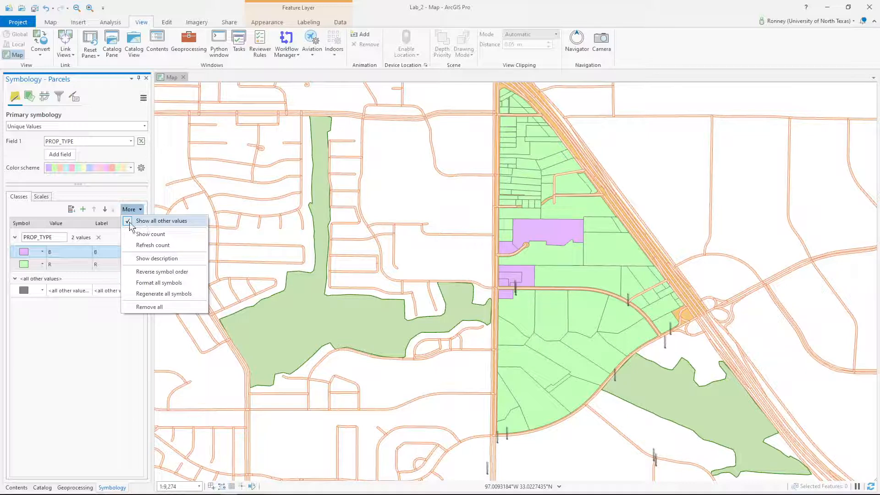
left_click(130, 226)
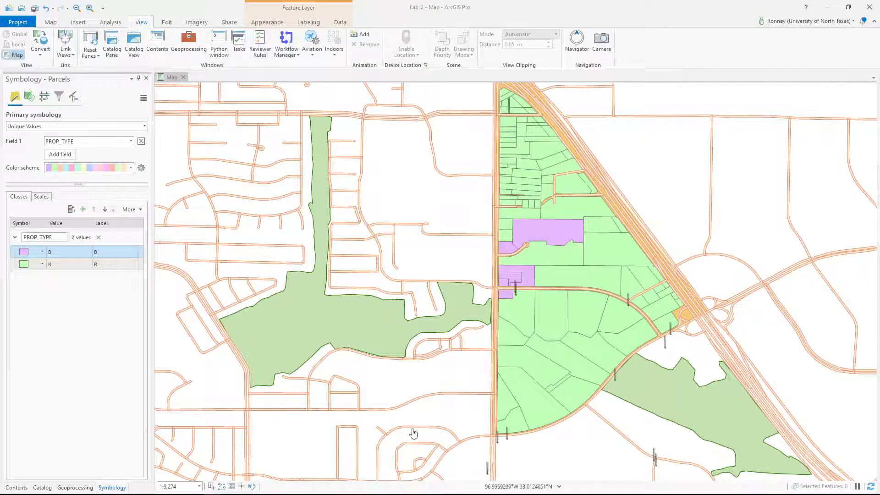
Step: Set the fill color of the Parcels layer's B class to Gray 10% and apply it
left_click(24, 251)
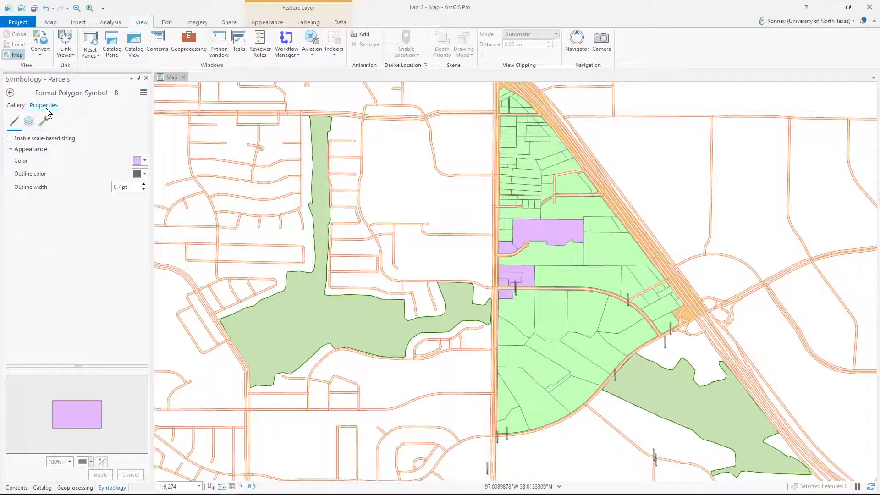
left_click(144, 160)
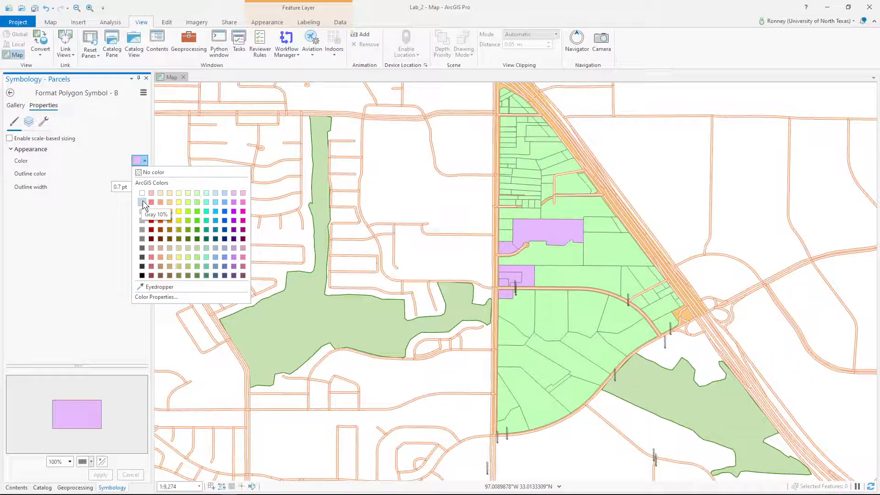
left_click(143, 202)
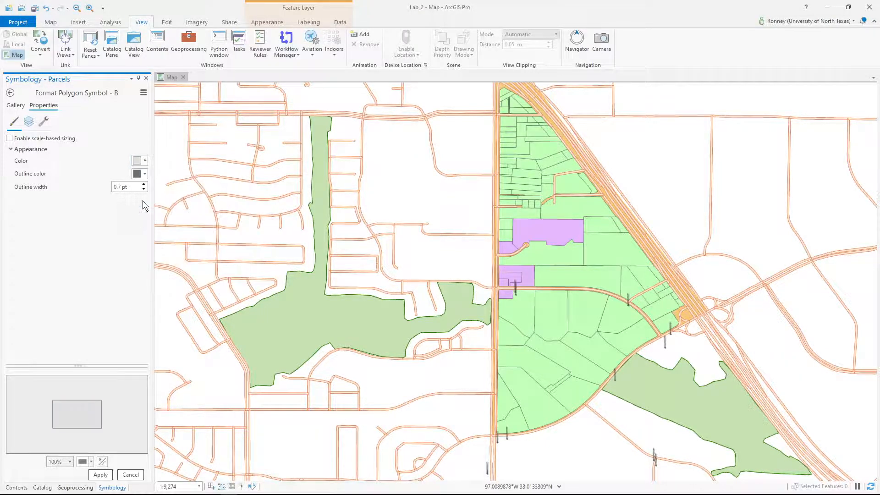
left_click(100, 474)
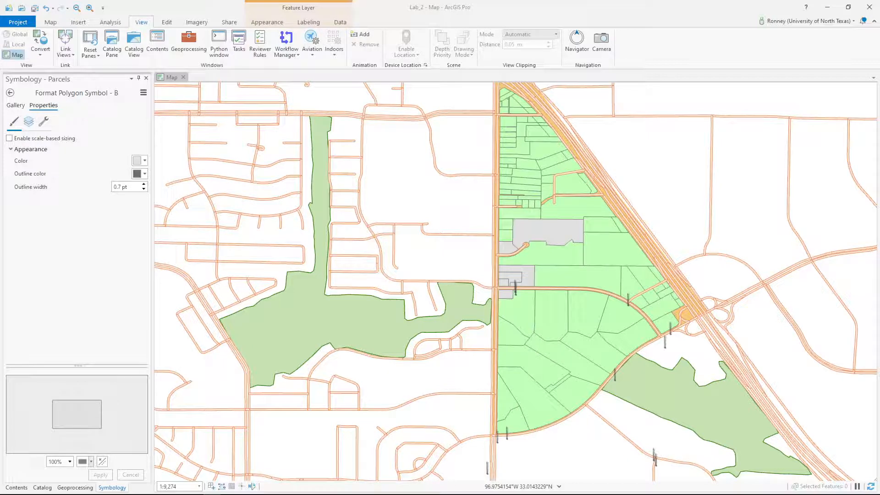
Step: Set the fill color of the Parcels layer's R class to a medium gray darker than the B class and apply it
left_click(10, 95)
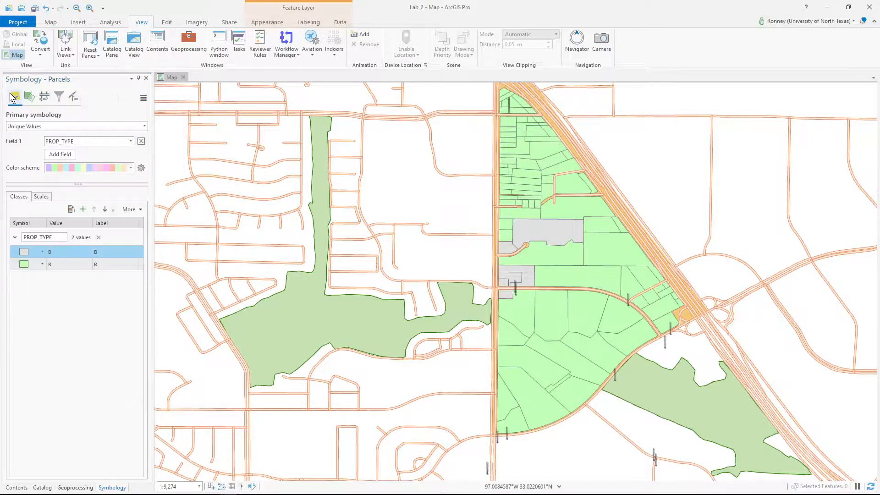
left_click(22, 266)
left_click(23, 266)
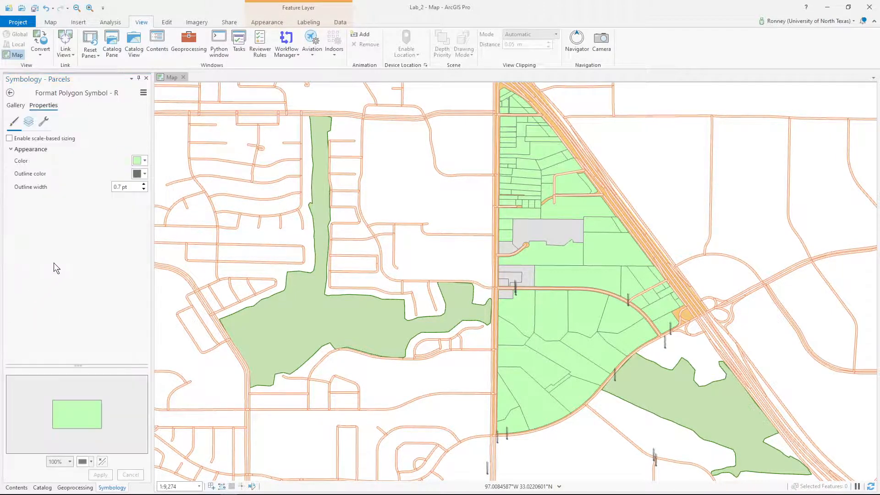
left_click(138, 162)
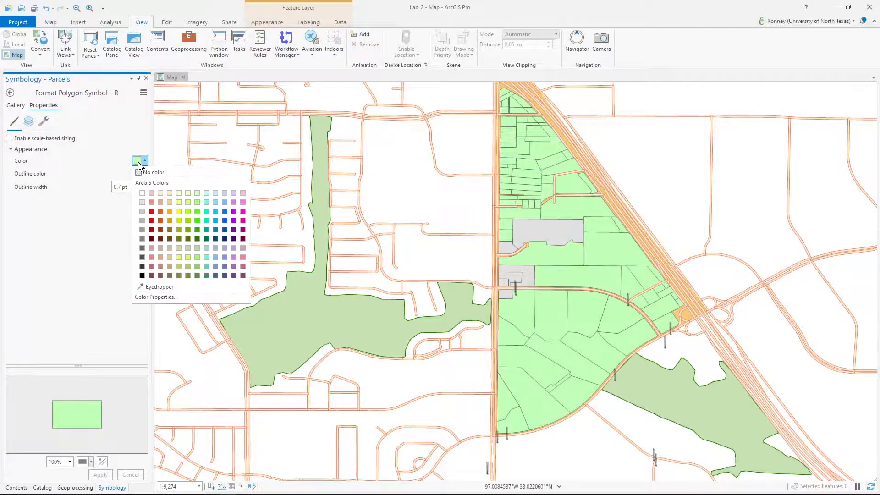
left_click(141, 219)
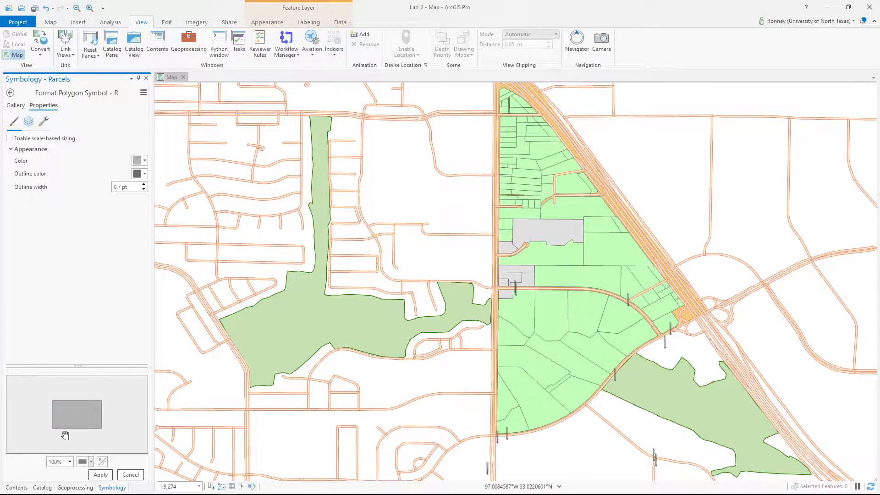
left_click(103, 475)
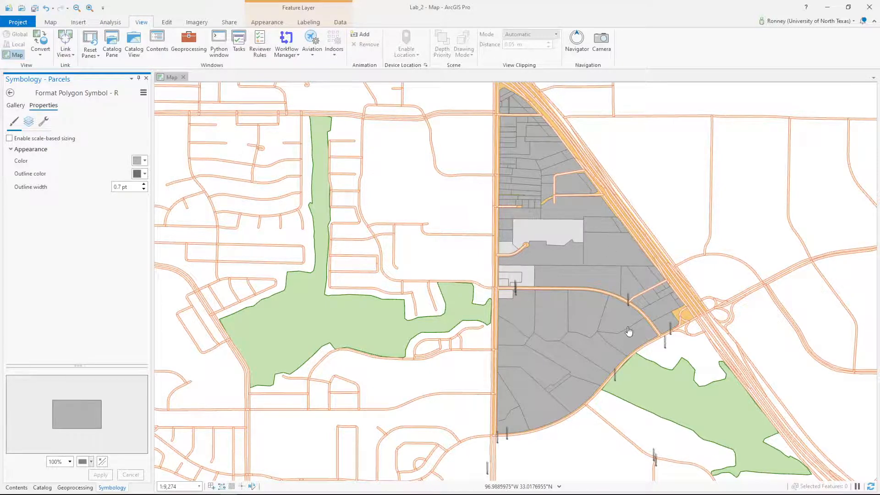
Step: Move the Parks layer above Parcels in the drawing order and save the project
left_click(18, 487)
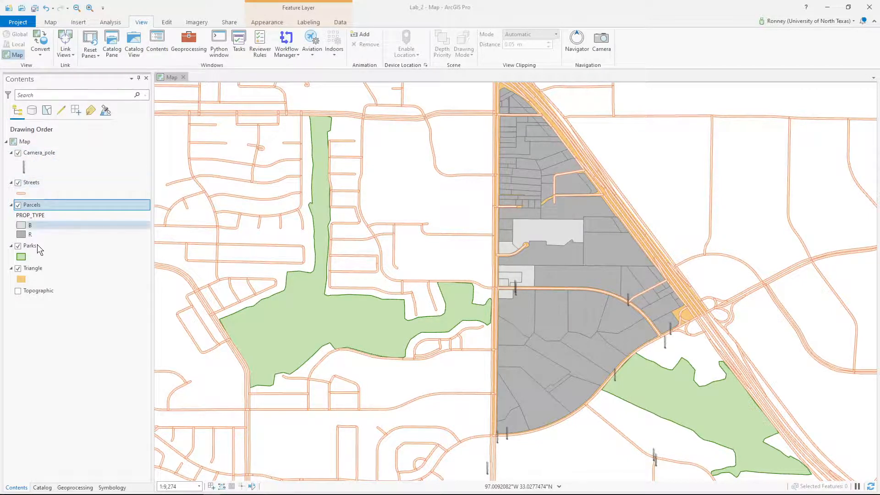
left_click_drag(34, 246, 46, 200)
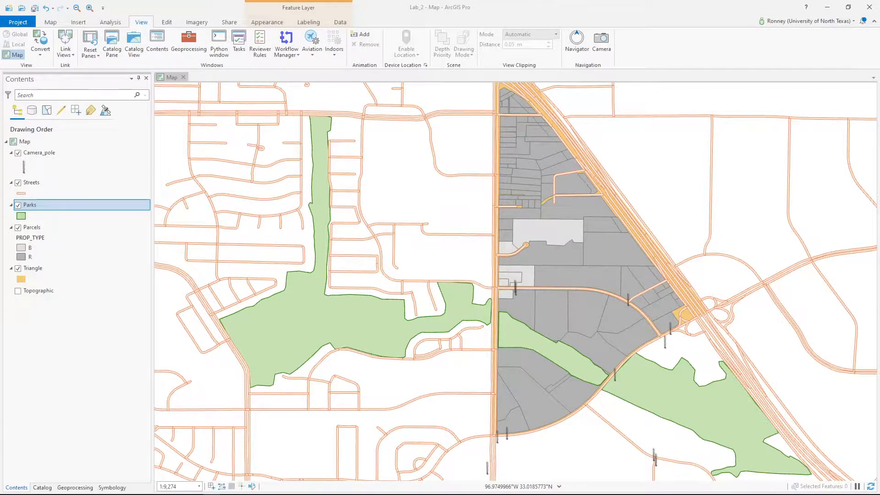
left_click(33, 9)
left_click(159, 81)
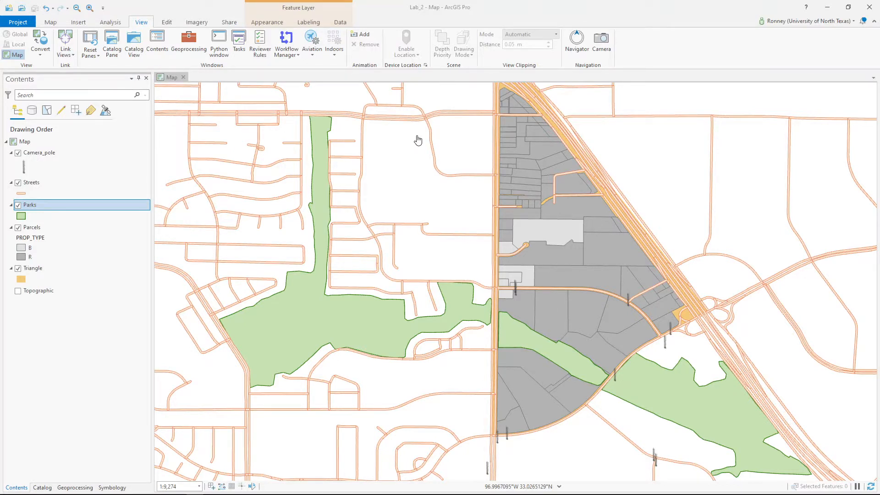